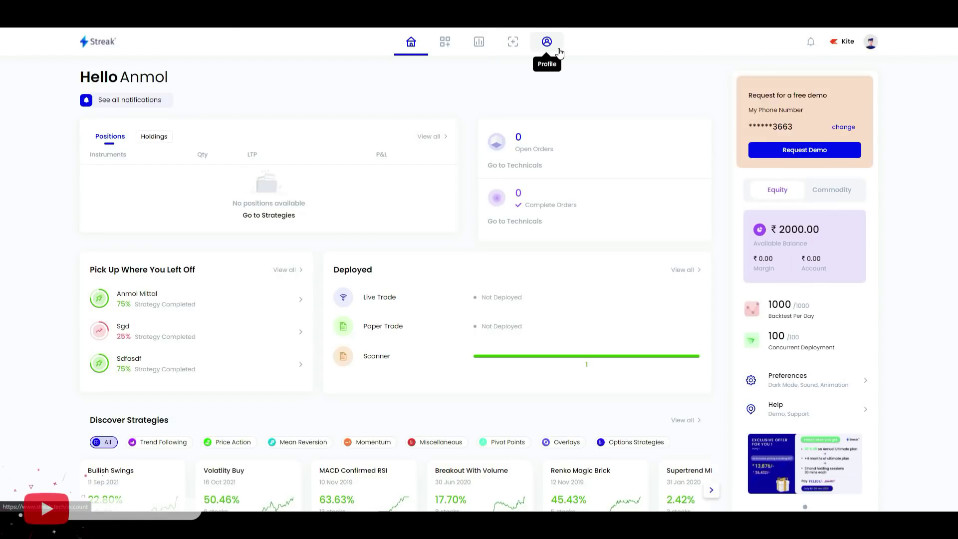
- Create a new strategy named "Supertrend Bullish"
left_click(446, 43)
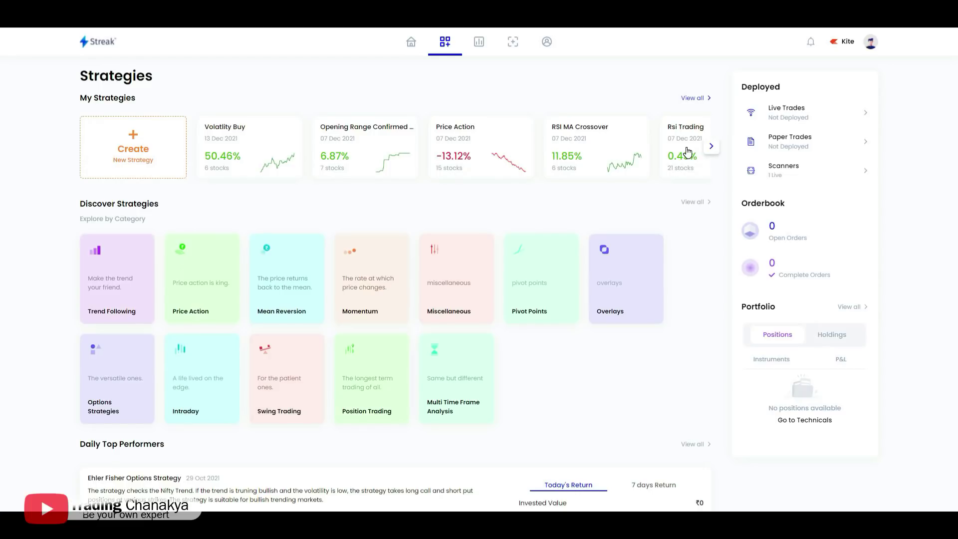
left_click(133, 168)
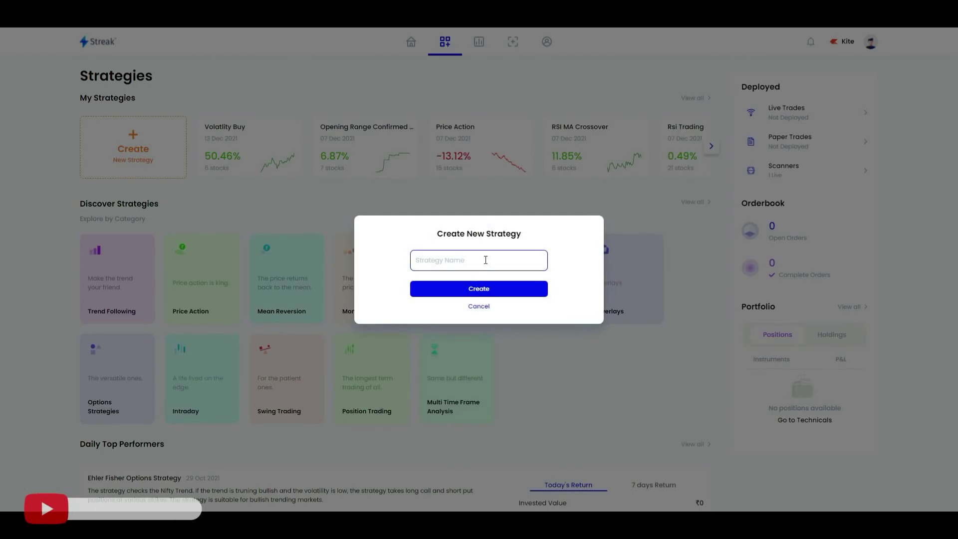
type("Supertrend Bullish")
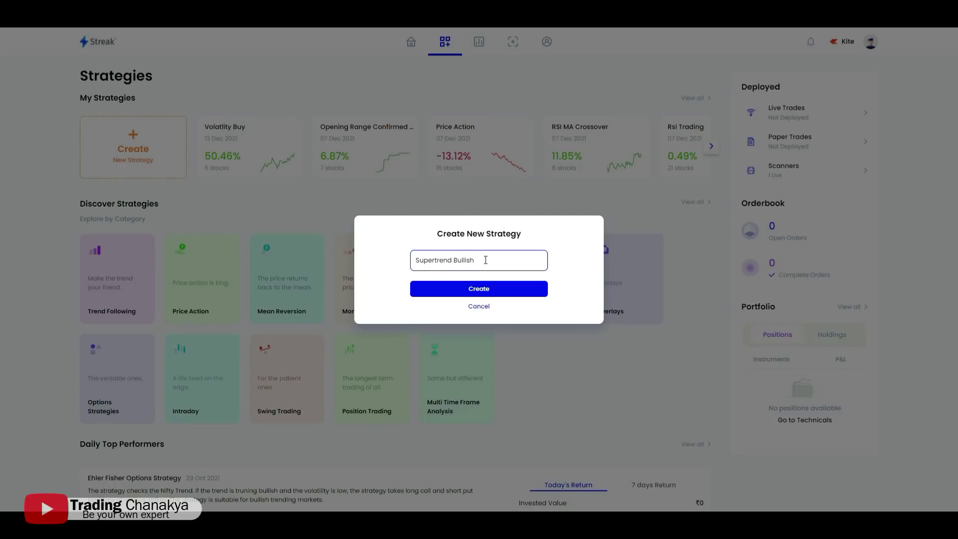
left_click(476, 291)
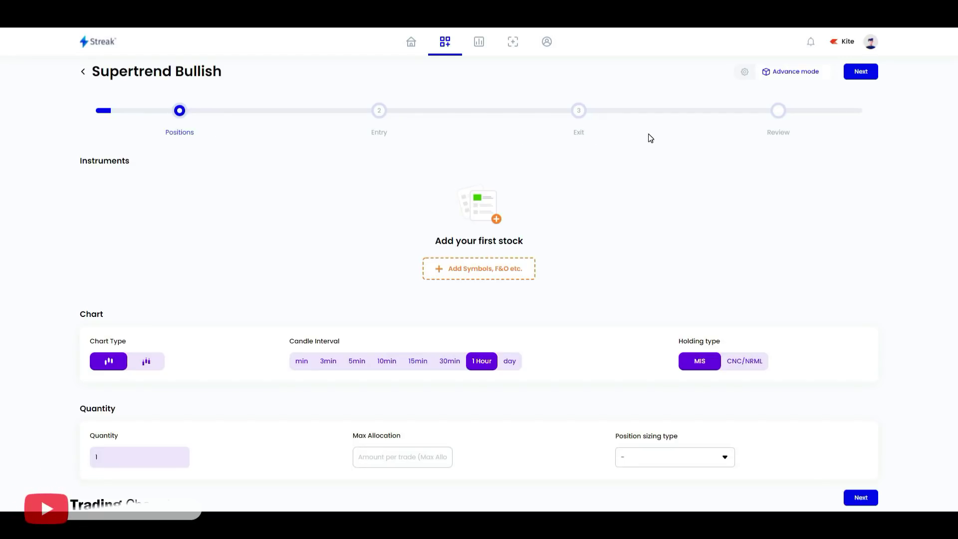
- Add the NSE stocks SBIN, ADANIPO…, CANBK, ICICIBANK, INDUSINDBK, DLF and IBULHSGFIN as the strategy's instruments
left_click(469, 272)
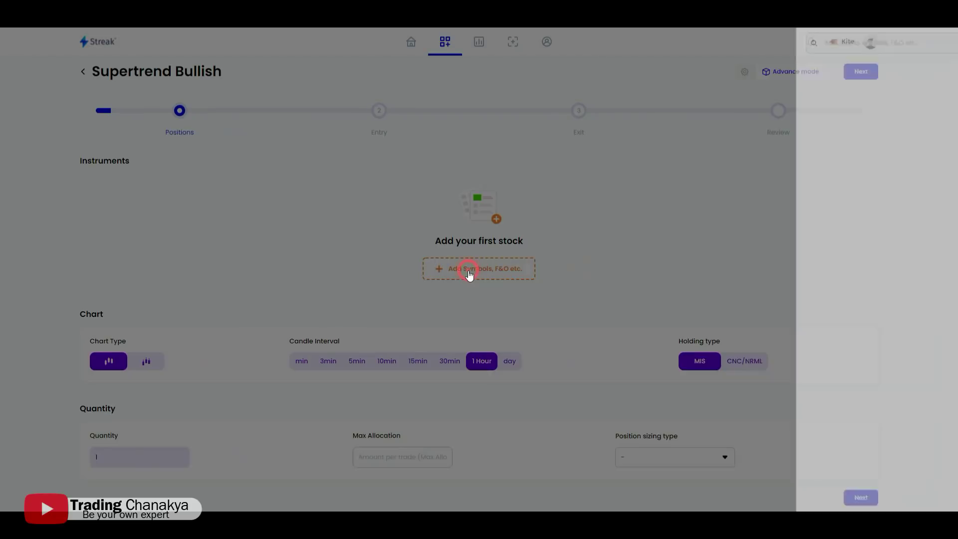
left_click(683, 40)
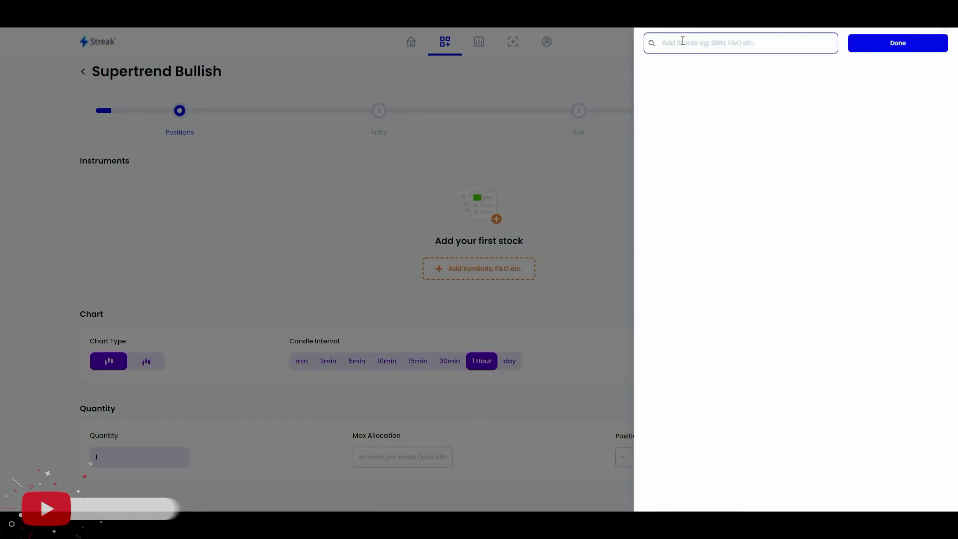
type("sbin")
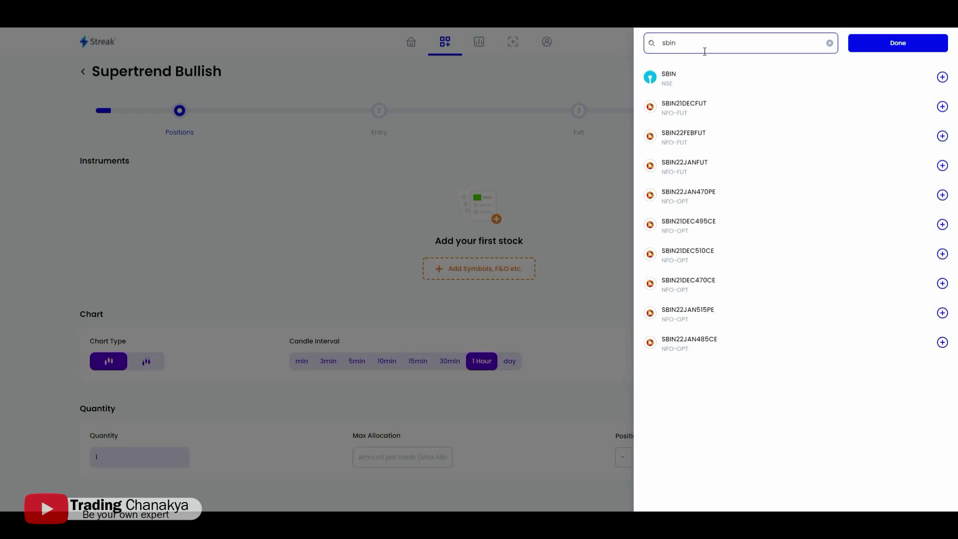
left_click(941, 76)
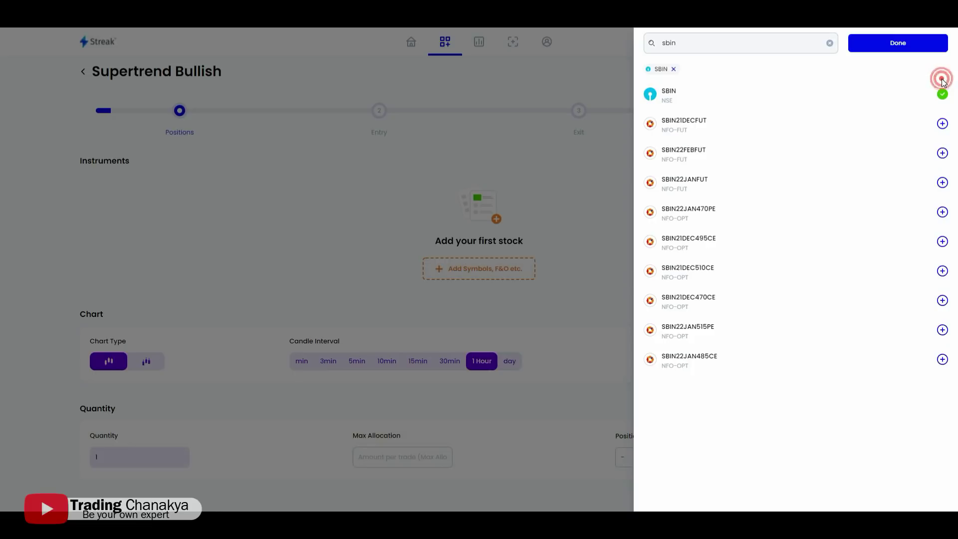
left_click(791, 46)
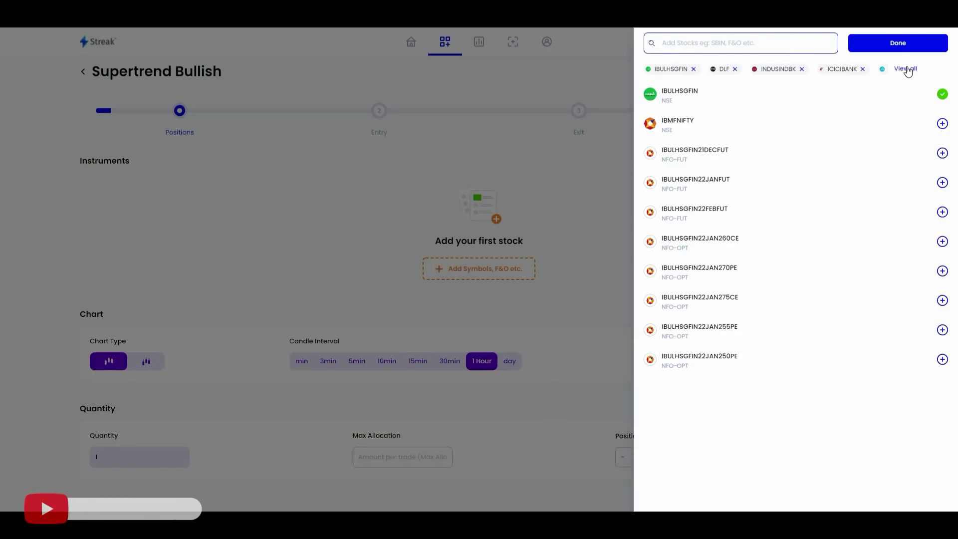
left_click(898, 46)
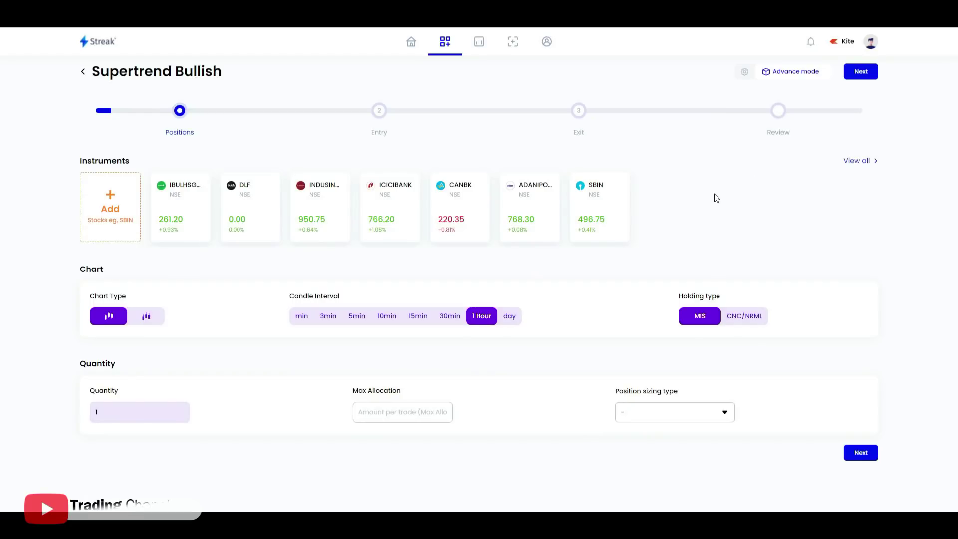
mouse_move(320, 205)
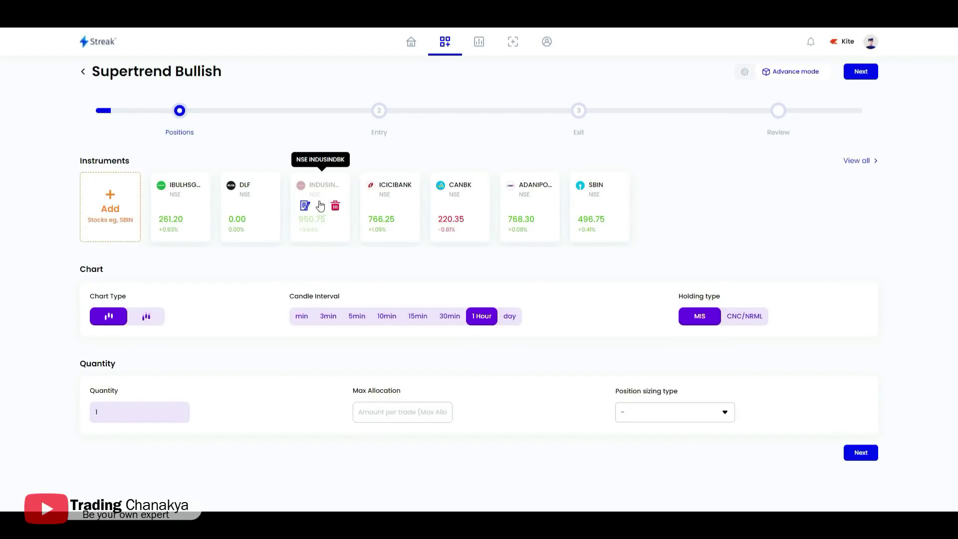
- Set the strategy's candle interval to 5 minutes and the quantity to 10
left_click(357, 318)
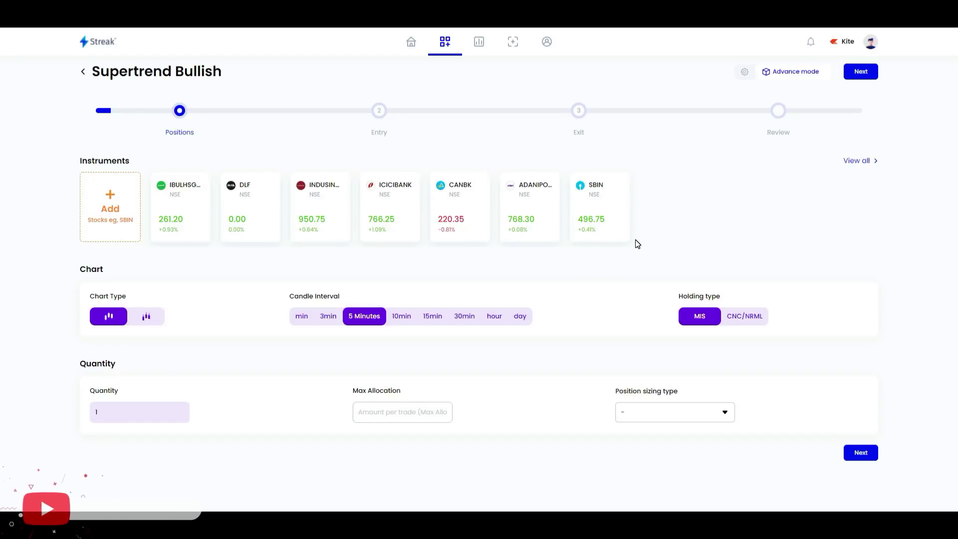
double_click(128, 412)
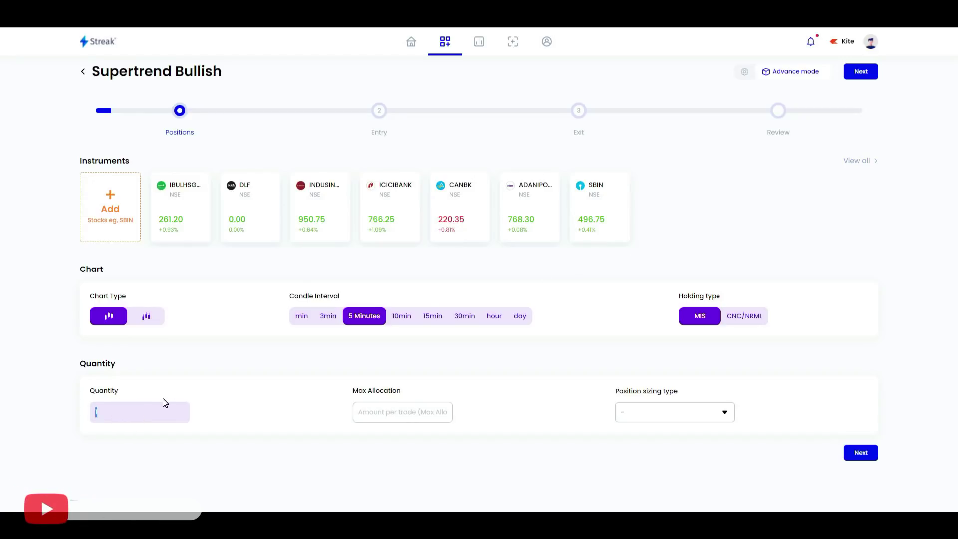
type("10")
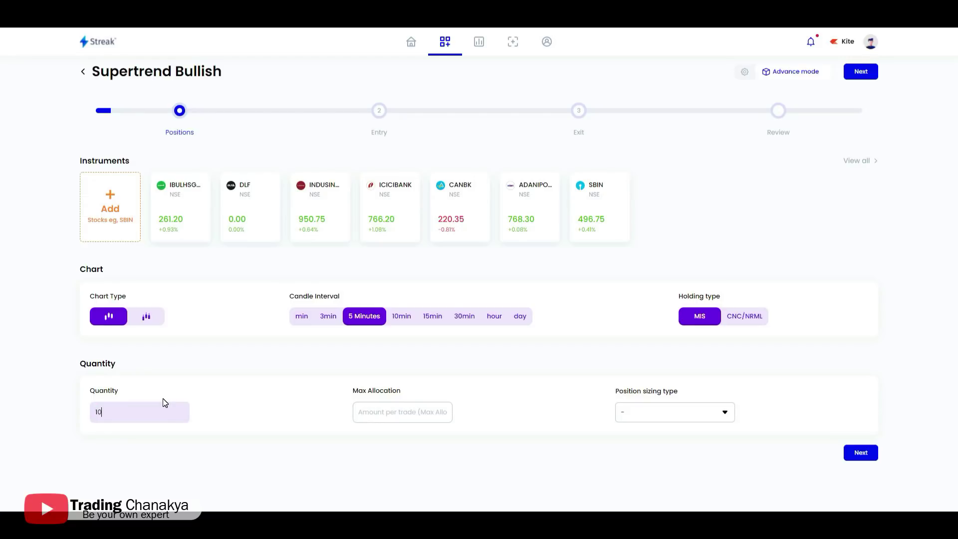
- Set the max allocation to 1000 with capital based position sizing, and proceed to the entry stage
left_click(402, 418)
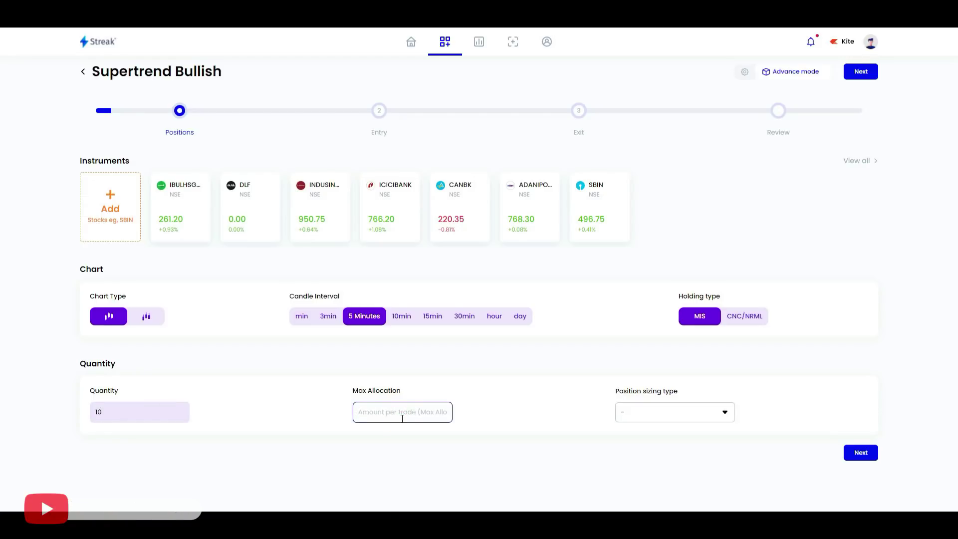
left_click(399, 414)
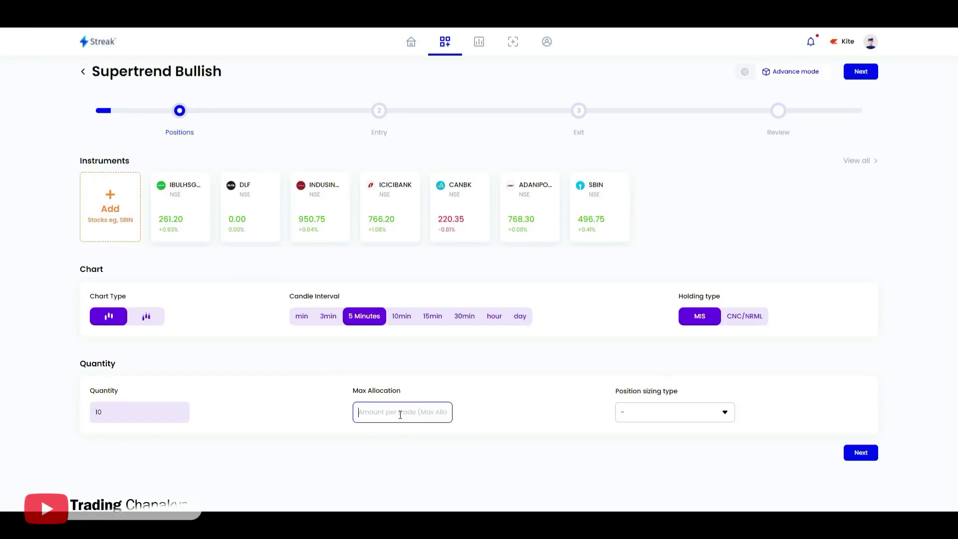
type("1000")
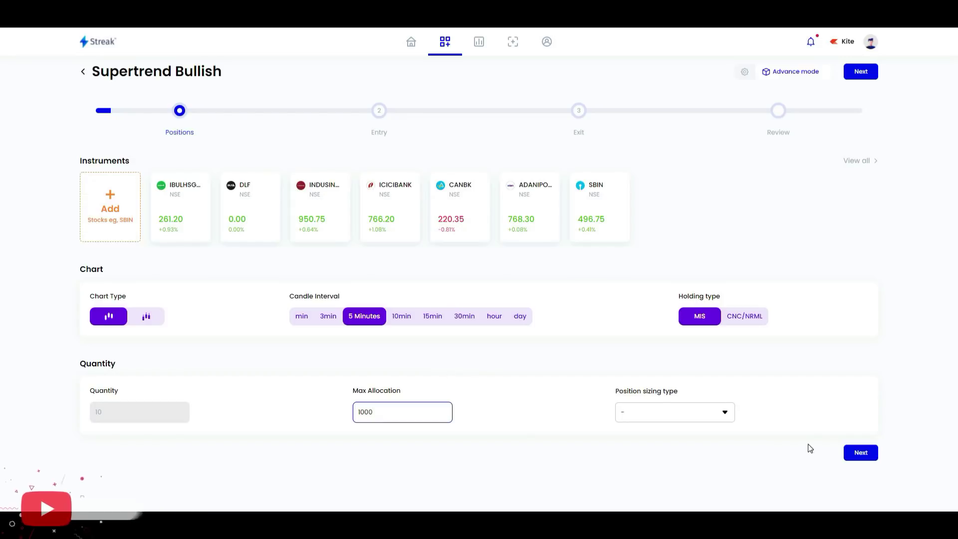
left_click(664, 418)
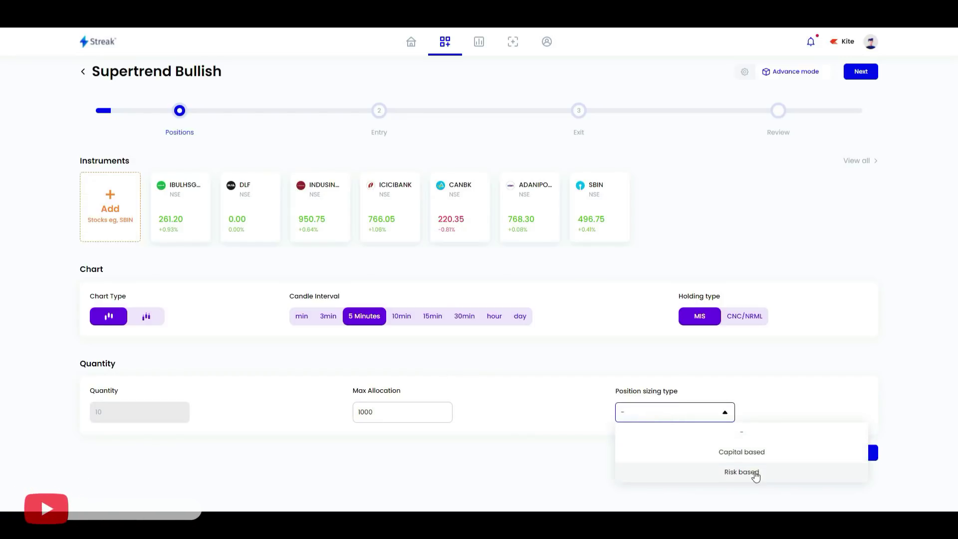
left_click(755, 453)
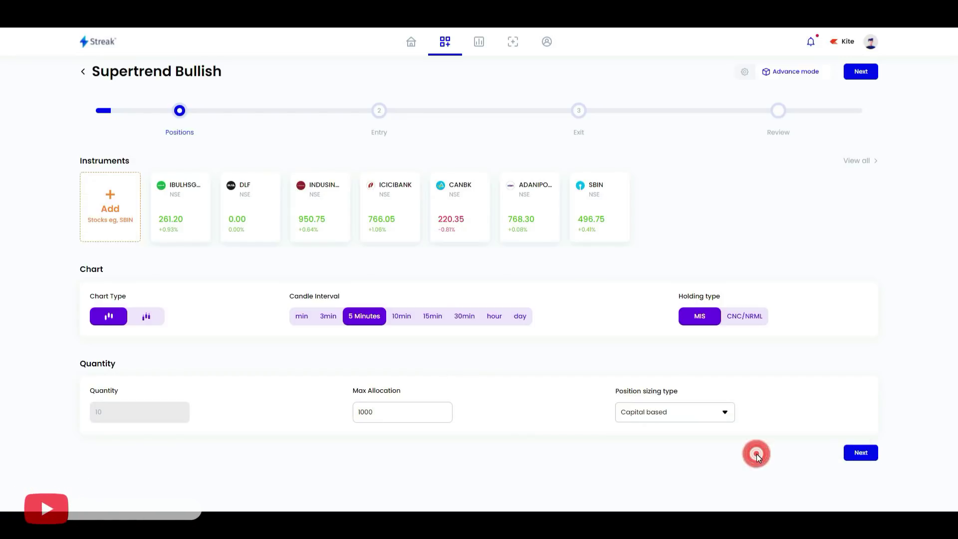
left_click(858, 454)
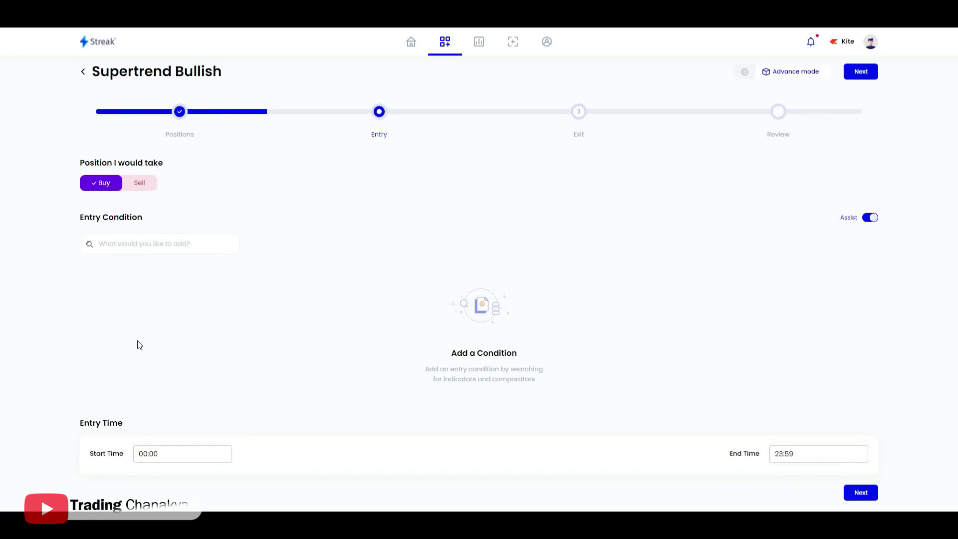
- Add a buy entry condition starting with the Close price and set its comparator to "crosses above"
left_click(139, 247)
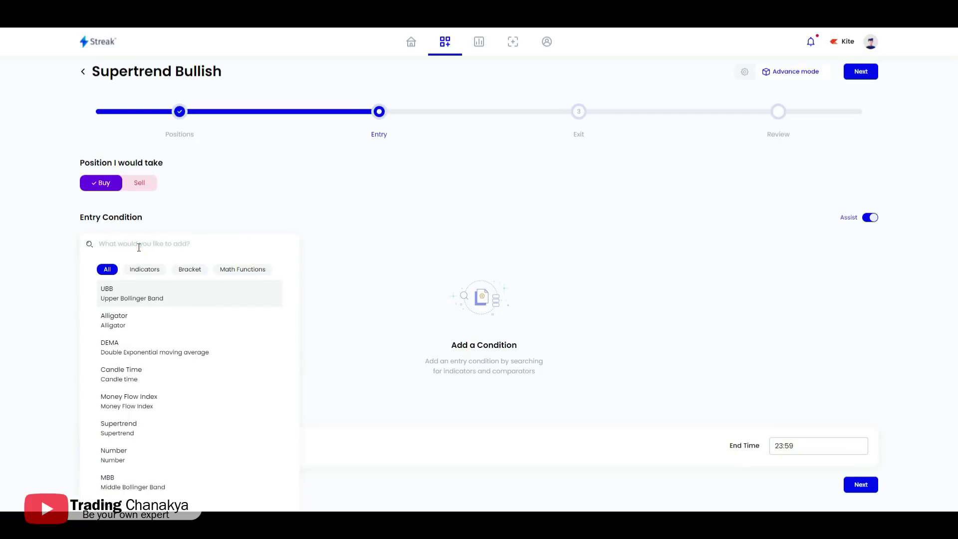
type("clo")
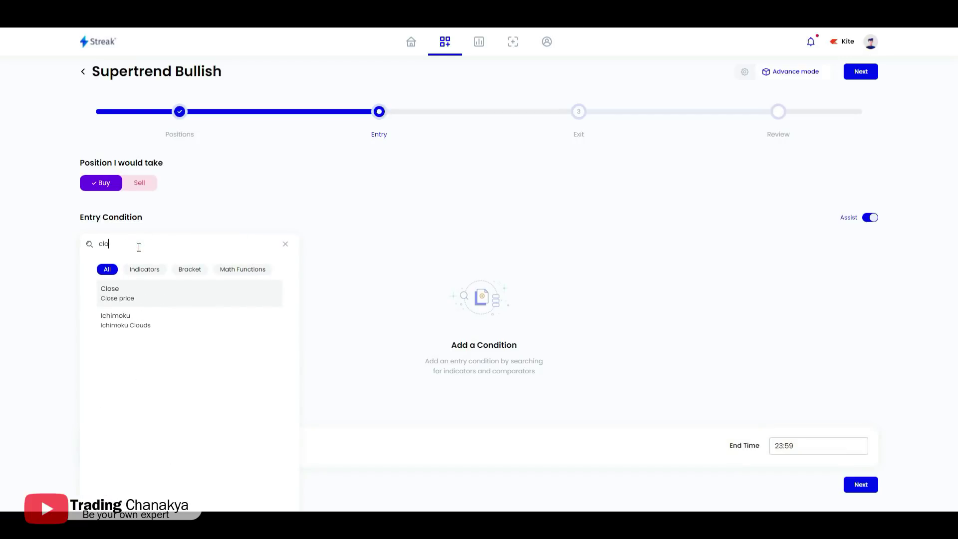
left_click(157, 302)
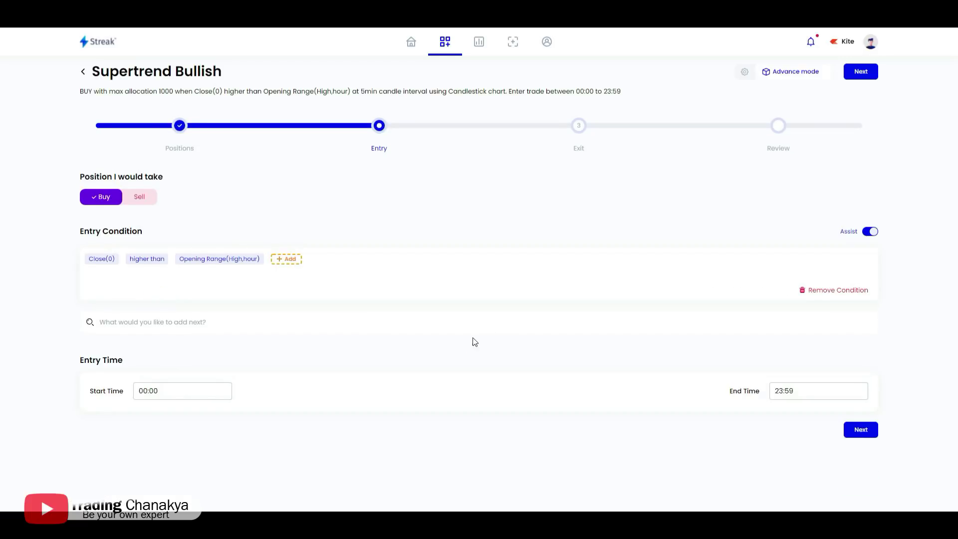
left_click(143, 260)
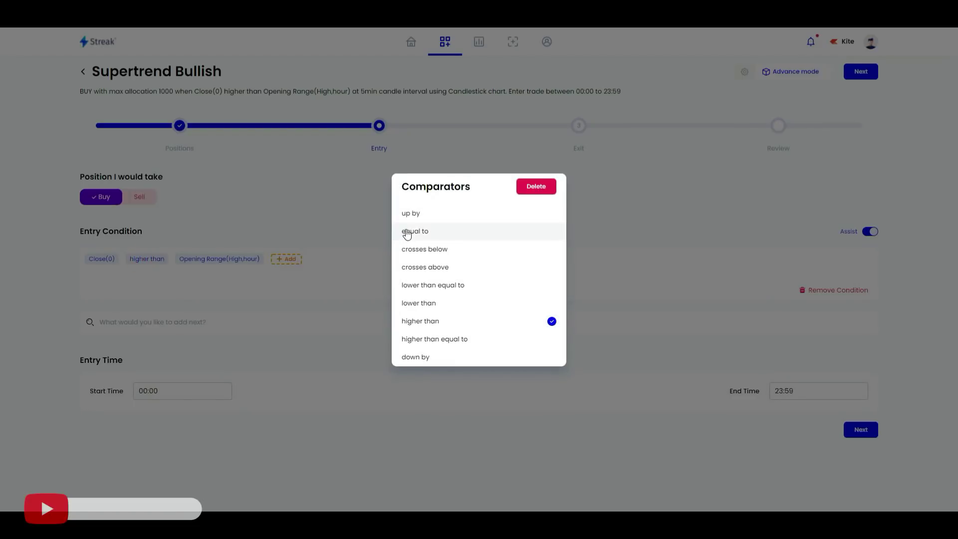
left_click(446, 266)
- Replace the Opening Range in the entry condition with Supertrend, using multiplier 1.5, and proceed to the exit stage
left_click(220, 261)
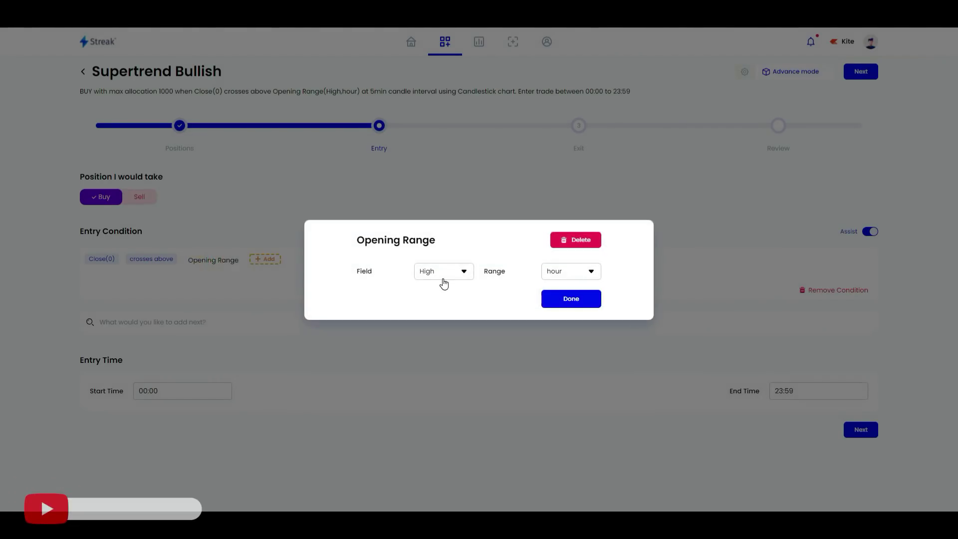
left_click(575, 239)
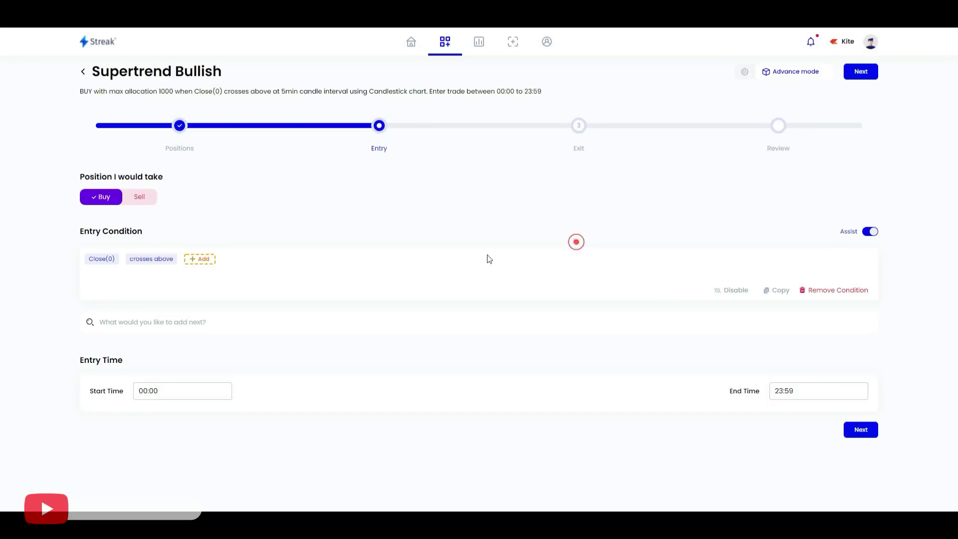
left_click(195, 260)
type("su")
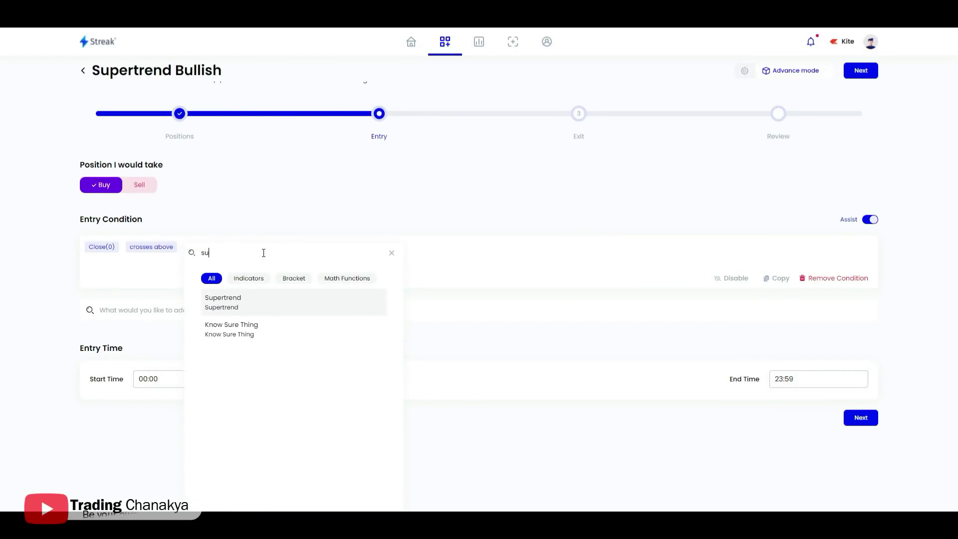
left_click(264, 313)
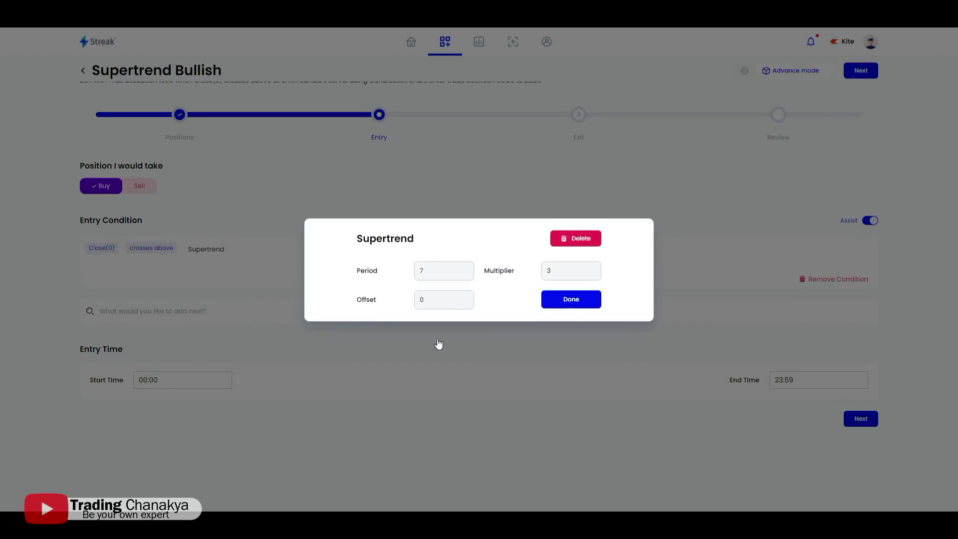
double_click(567, 277)
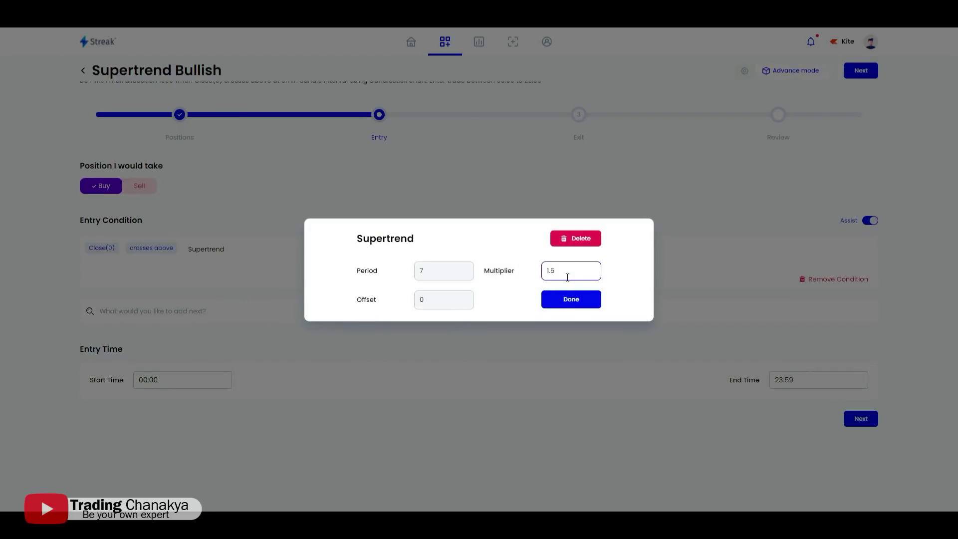
type("1.5")
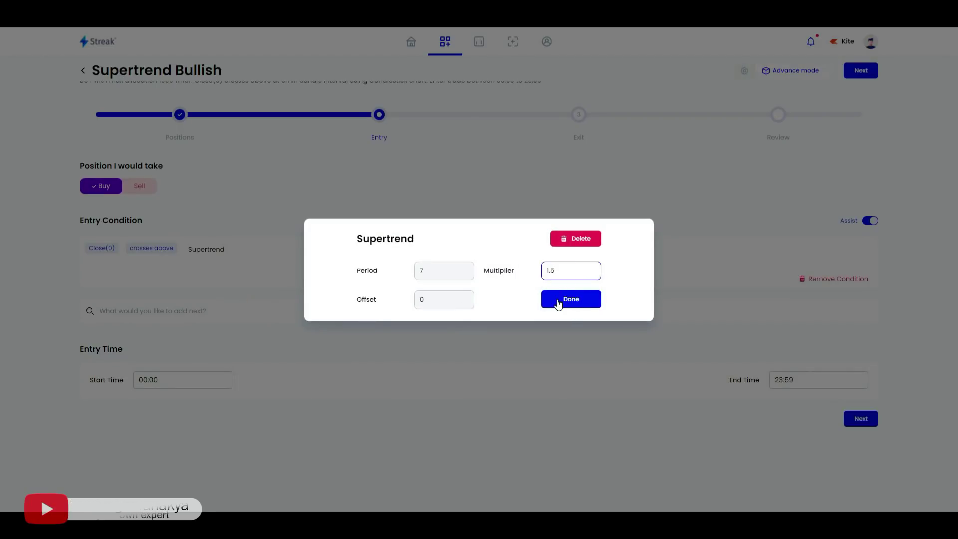
left_click(571, 309)
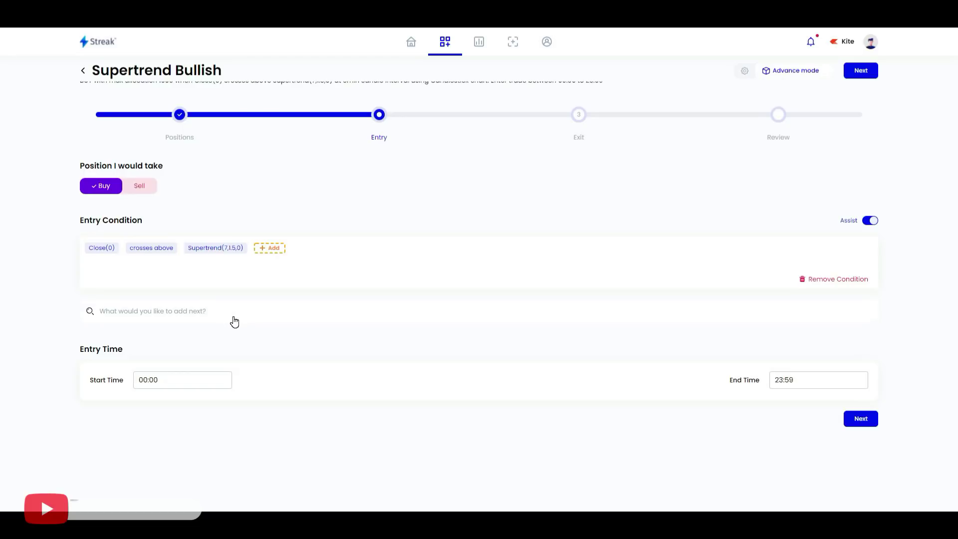
left_click(857, 429)
- Set the exit condition to a 0.5% stop loss and a 1% target profit, and proceed to the review stage
left_click(163, 218)
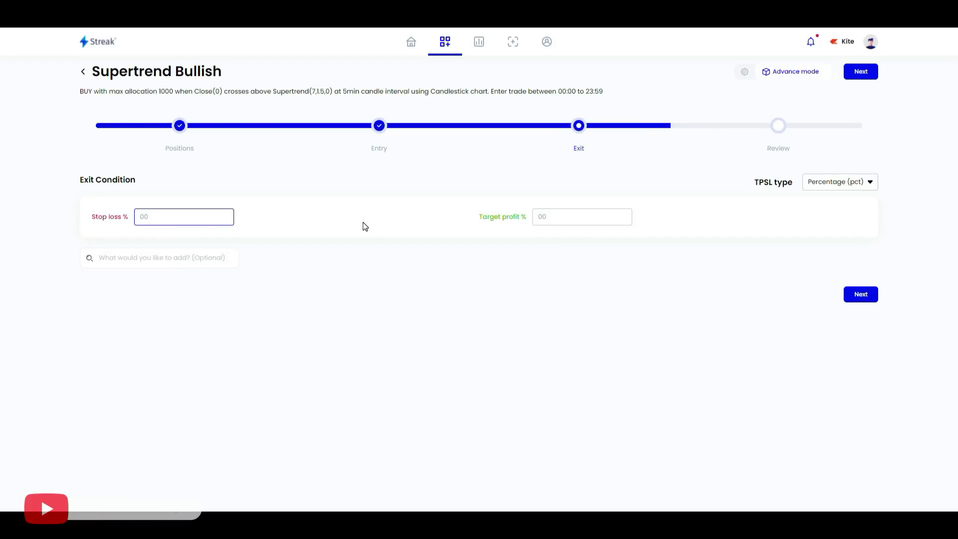
left_click(191, 218)
type("0.5")
left_click(585, 224)
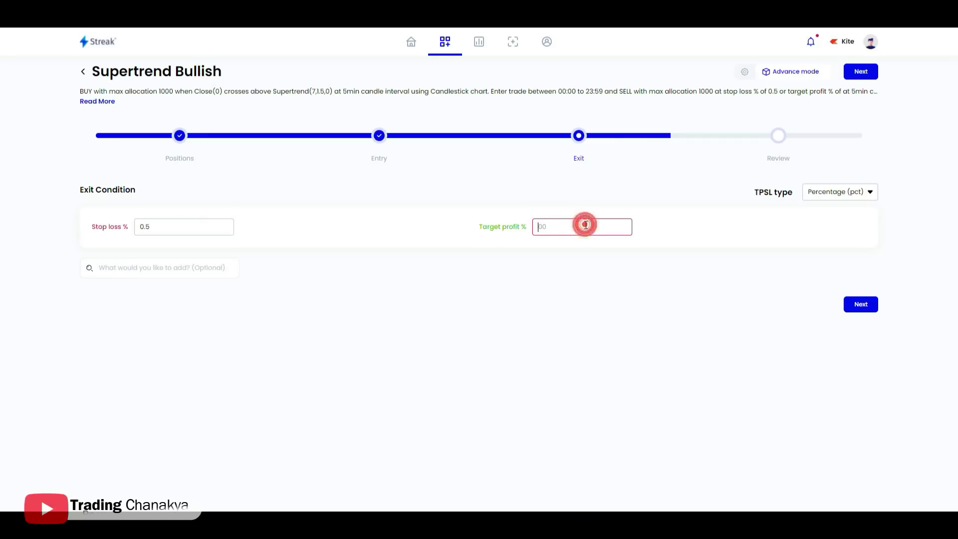
type("1")
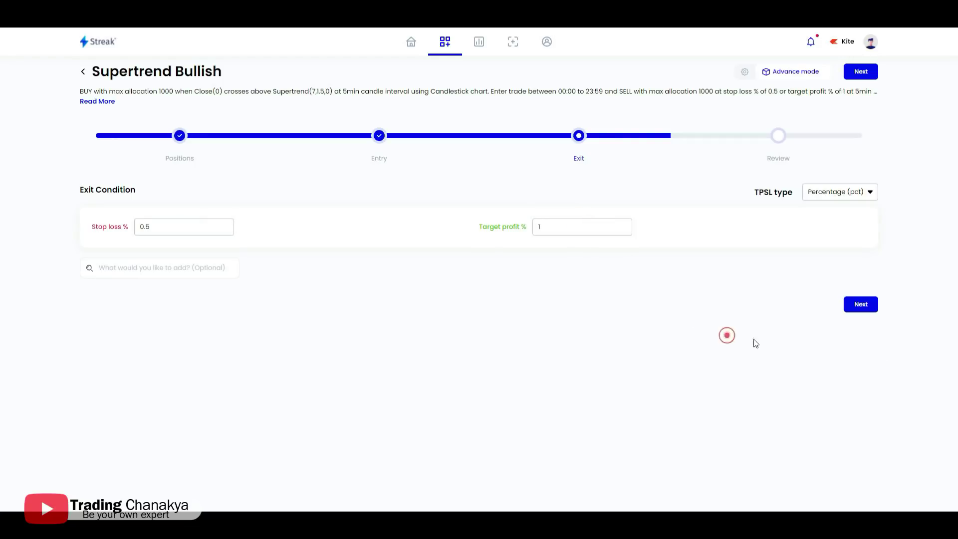
left_click(860, 304)
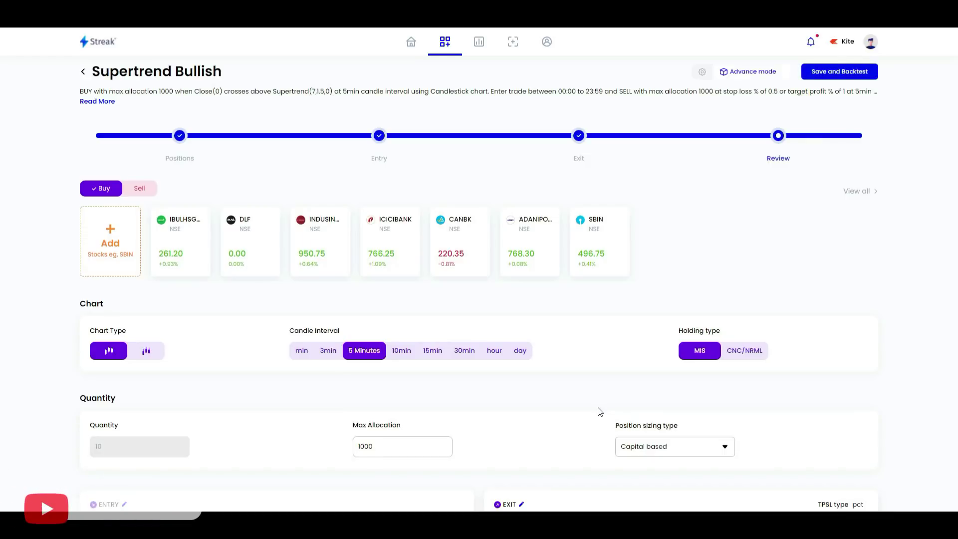
- Save the Supertrend Bullish strategy and run its backtest
left_click(840, 73)
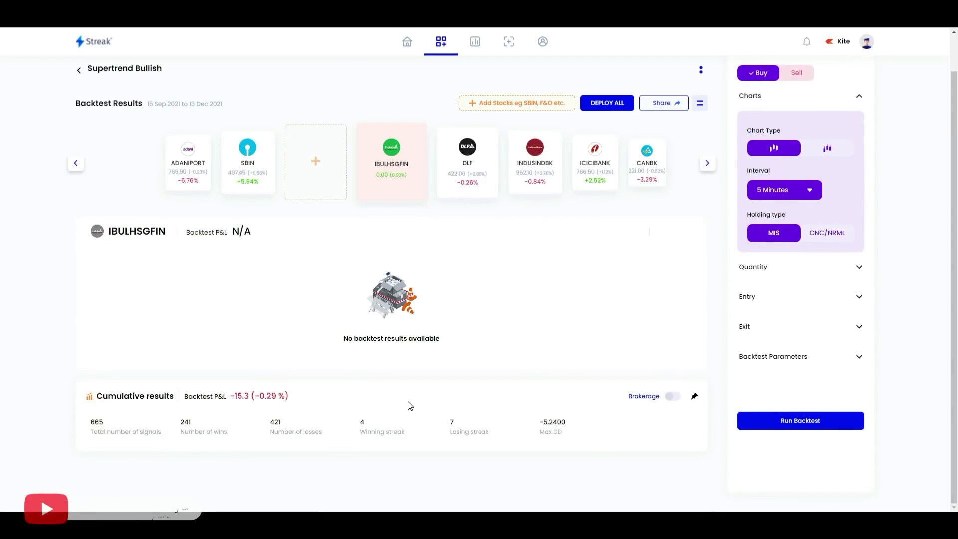
scroll(414, 399, "up", 1)
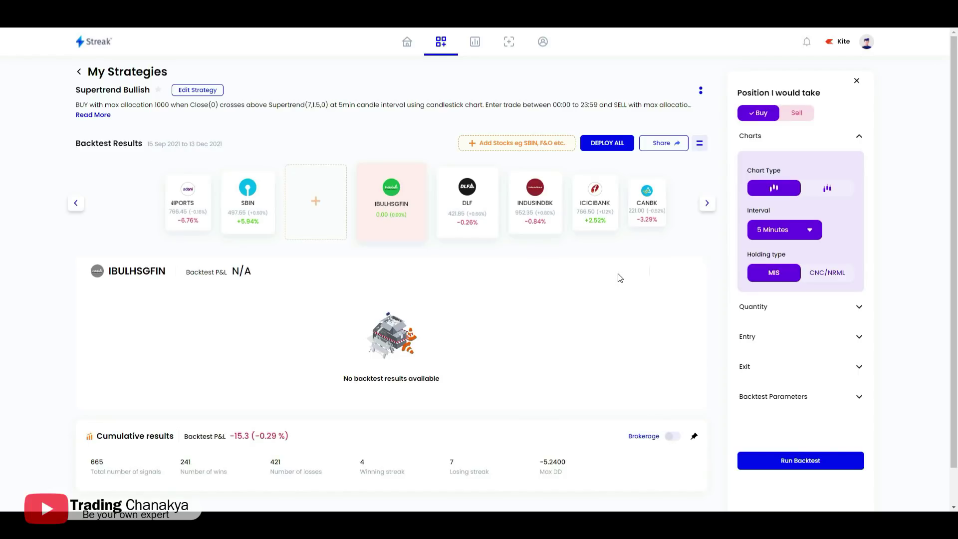
- Deploy all backtested instruments of Supertrend Bullish as a live trade, accepting the trading terms, and dismiss the confirmation
left_click(606, 144)
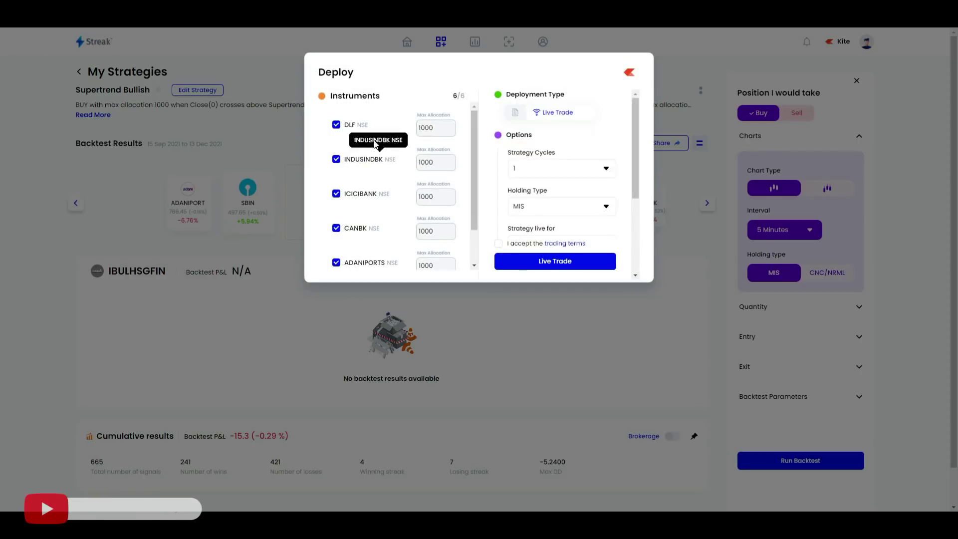
scroll(453, 159, "down", 1)
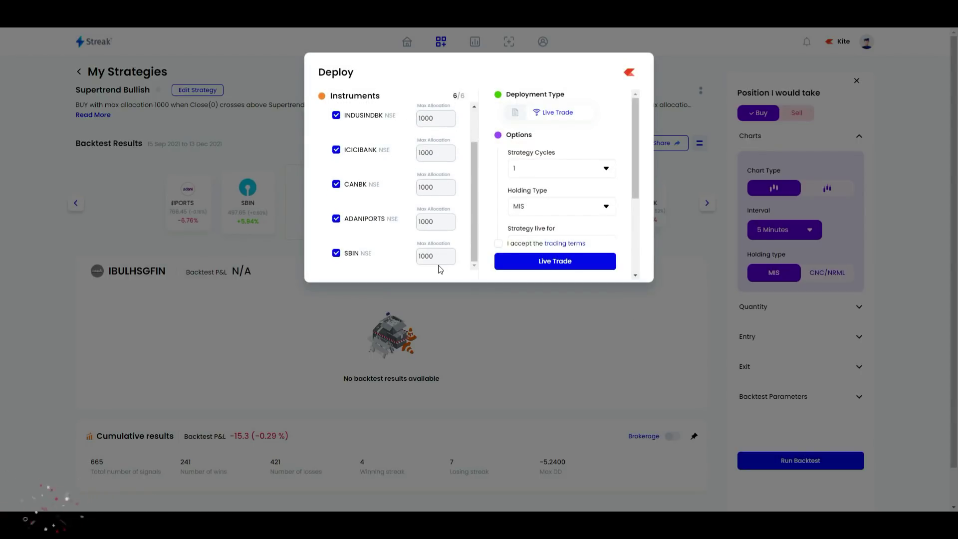
scroll(449, 224, "up", 1)
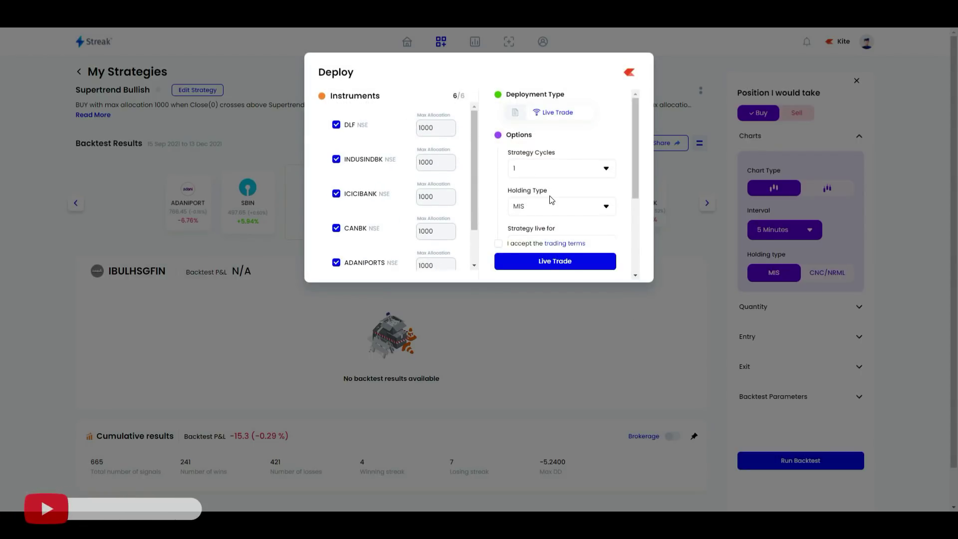
scroll(551, 200, "down", 3)
left_click(498, 243)
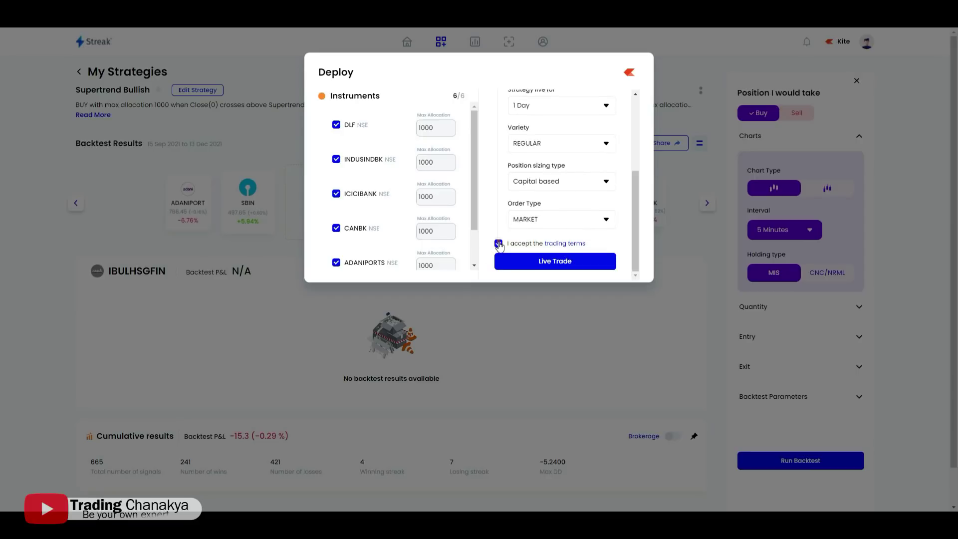
left_click(551, 266)
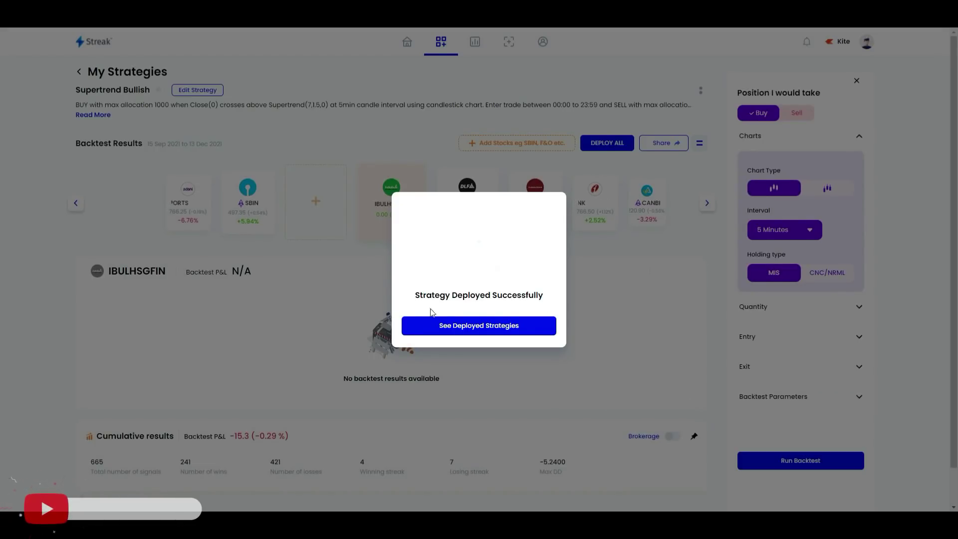
left_click(447, 121)
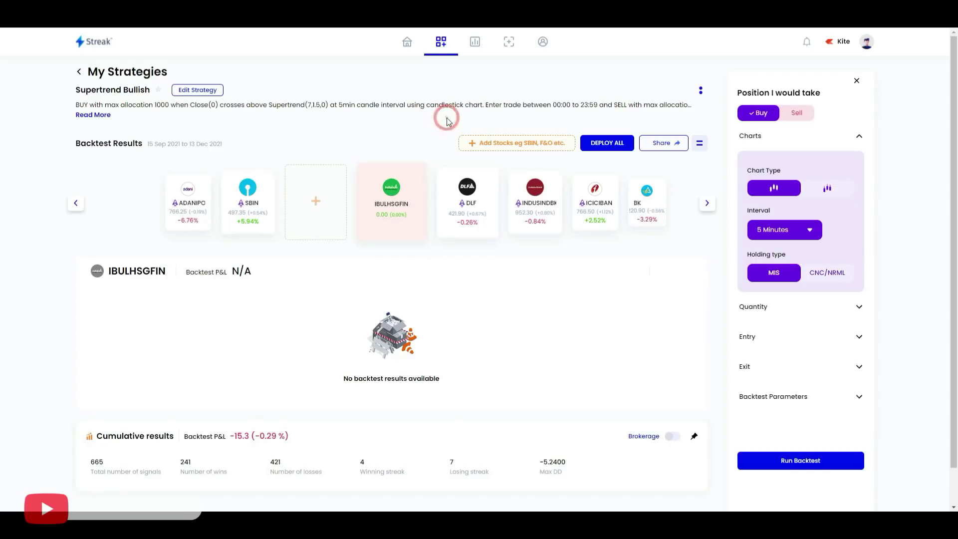
- Check the deployed live trades on the home dashboard and in the list of waiting live strategies
left_click(408, 43)
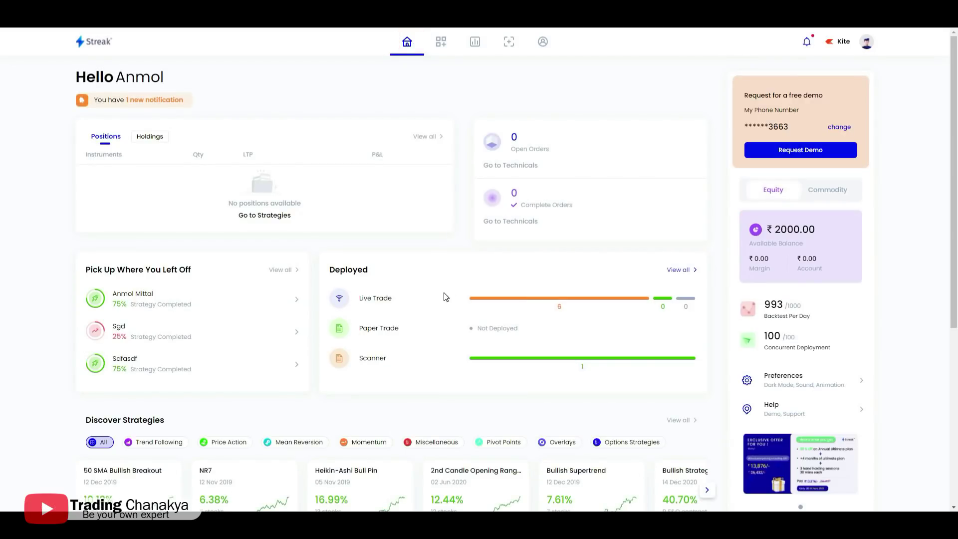
left_click(494, 297)
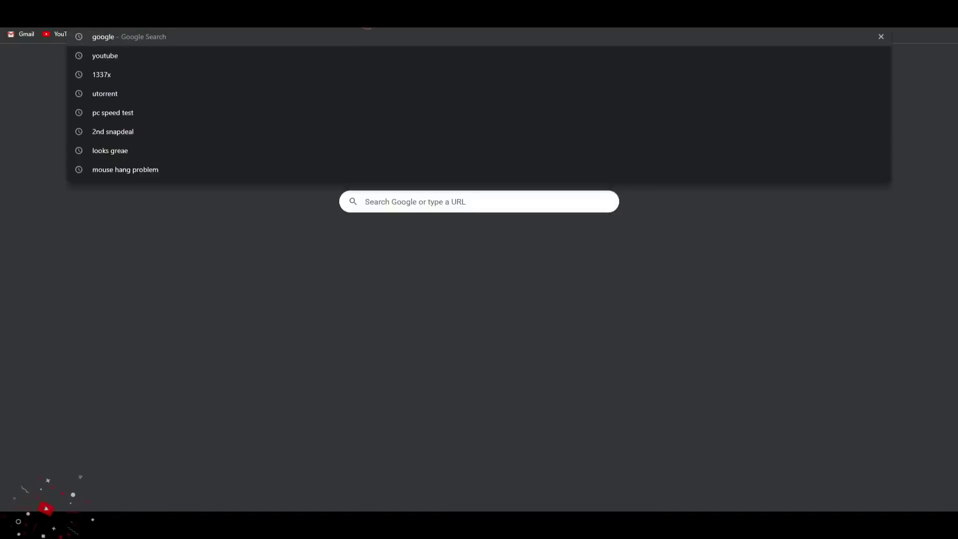
type("https://www.streak.tech/algos?tab=live&state=waiting")
key("Return")
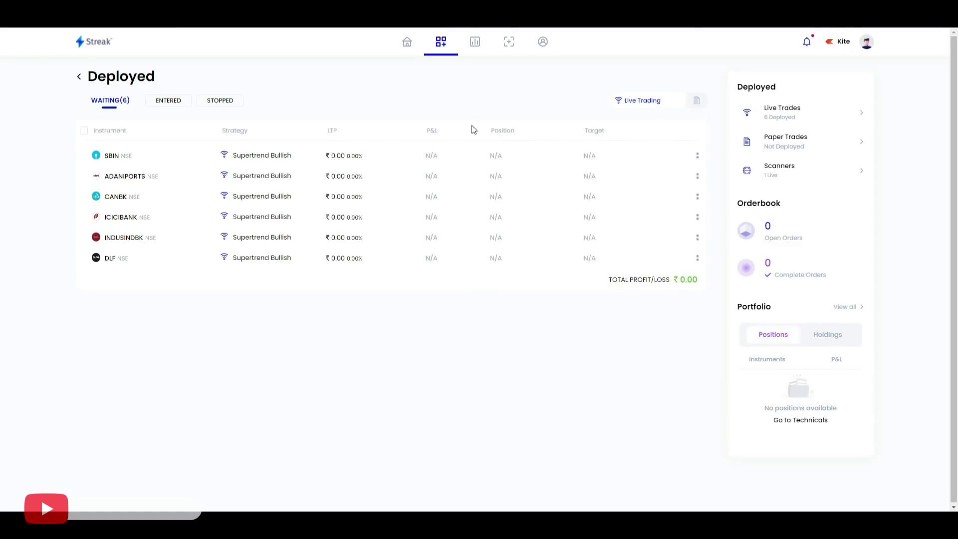
- Create a new strategy named "Supertrend Bearish"
left_click(407, 42)
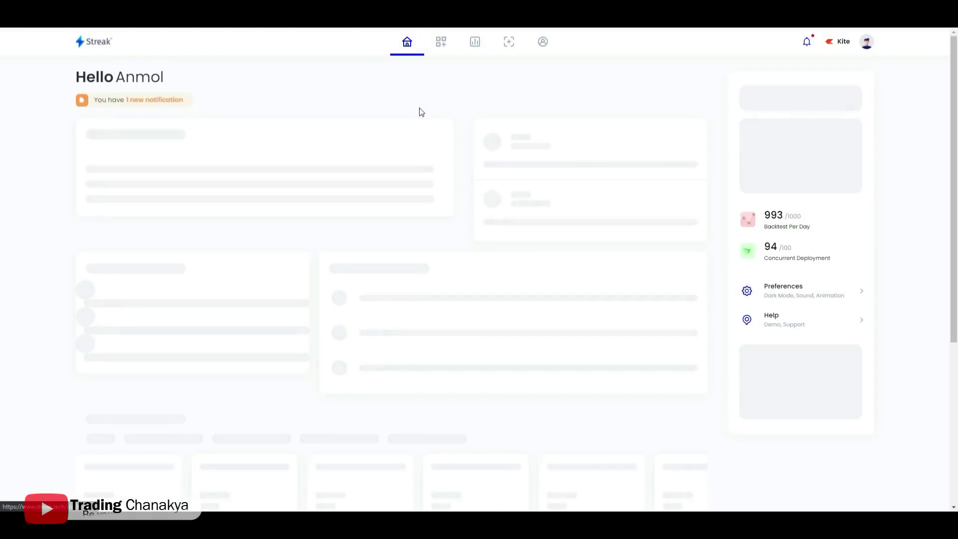
left_click(442, 44)
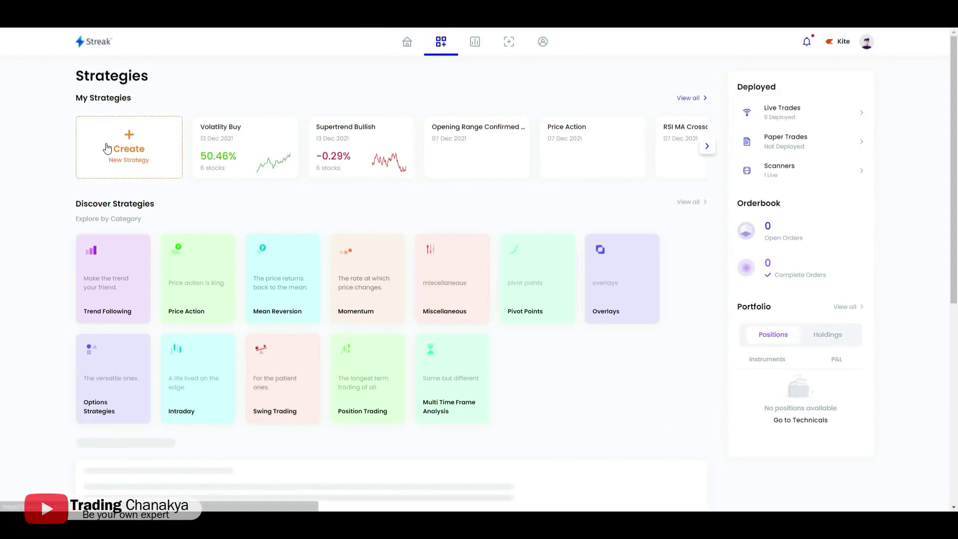
left_click(106, 147)
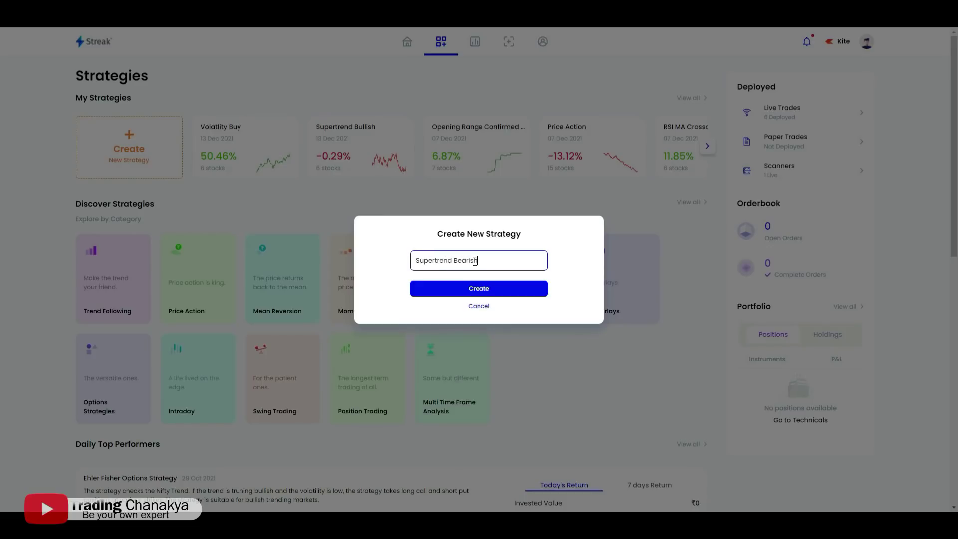
left_click(474, 291)
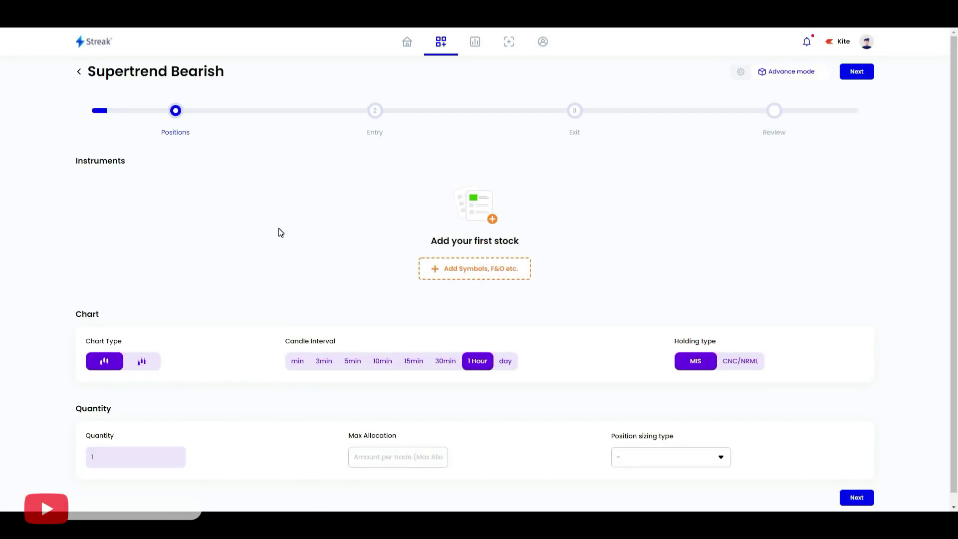
- Add the NSE stocks SBIN and ADANIPORTS to the strategy's instruments
left_click(479, 274)
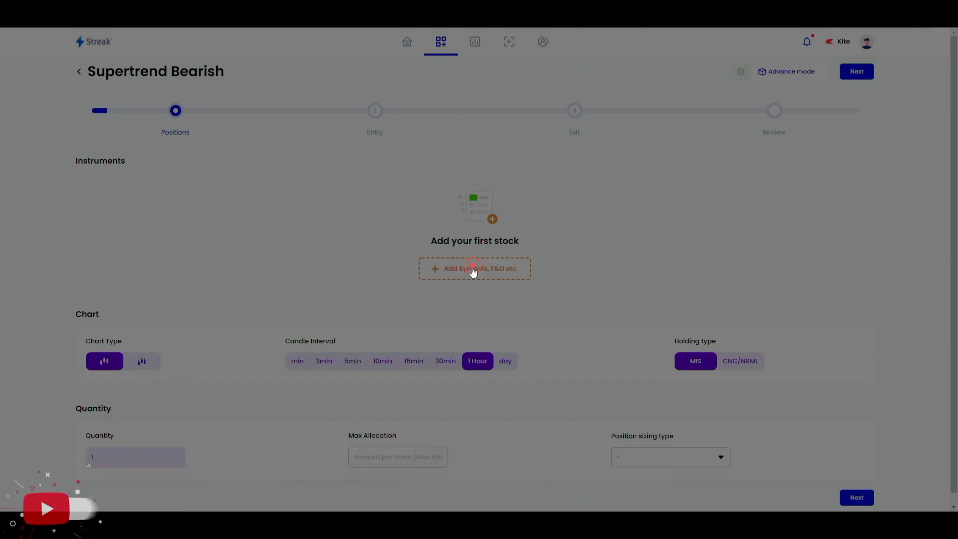
left_click(708, 40)
type("sbin")
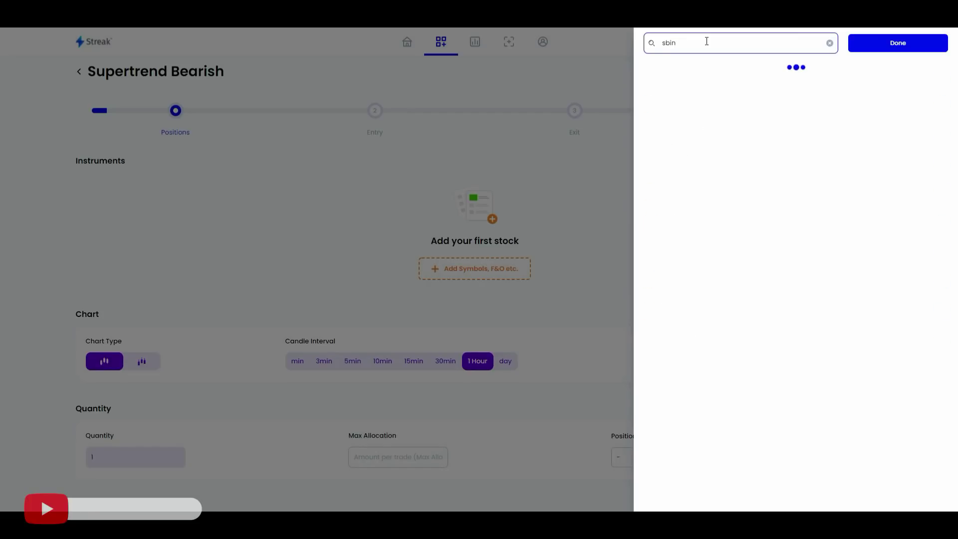
left_click(705, 81)
left_click(714, 49)
type("cdanipo")
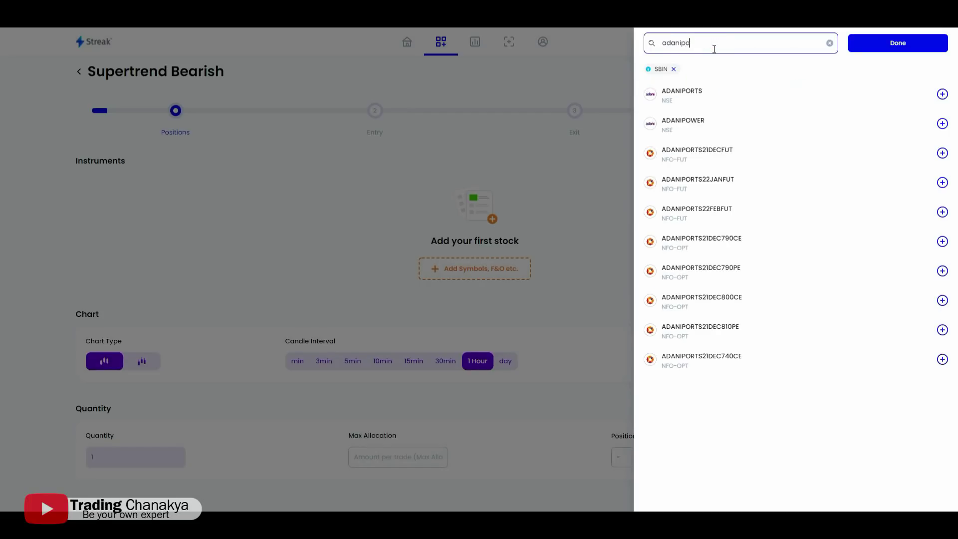
left_click(699, 91)
- Add the NSE stocks ICICIBANK, INDUSINDBK and CANBK to the strategy's instruments
left_click(715, 43)
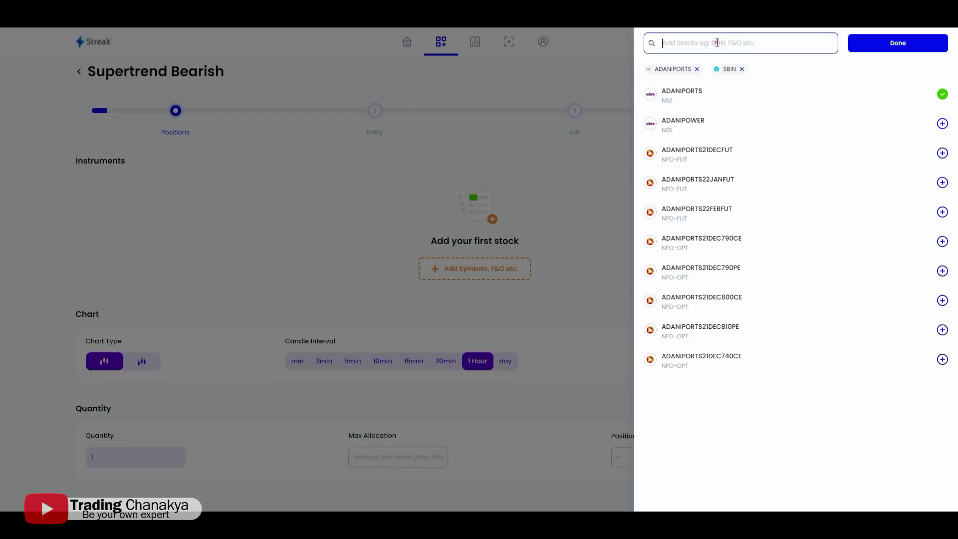
type("l")
type("cici bank")
left_click(698, 91)
left_click(710, 44)
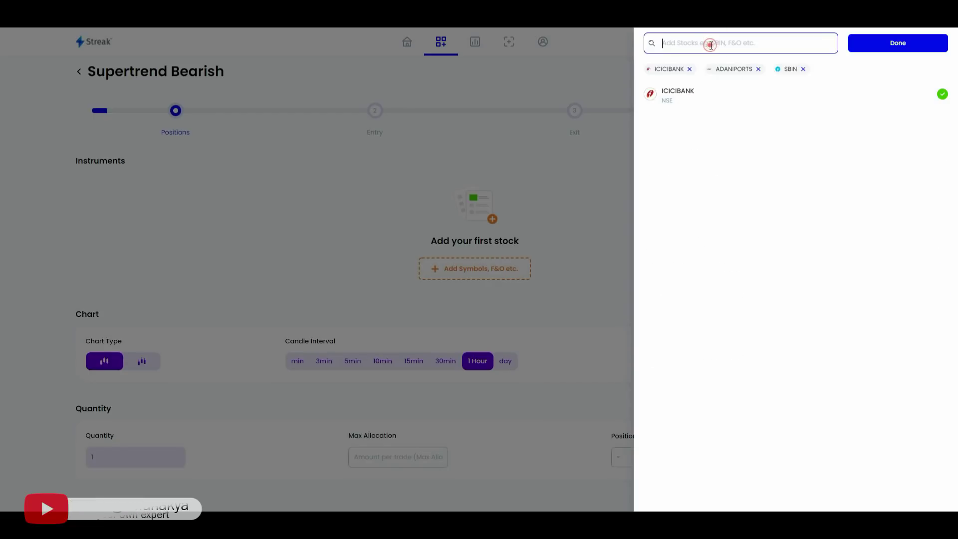
type("indus")
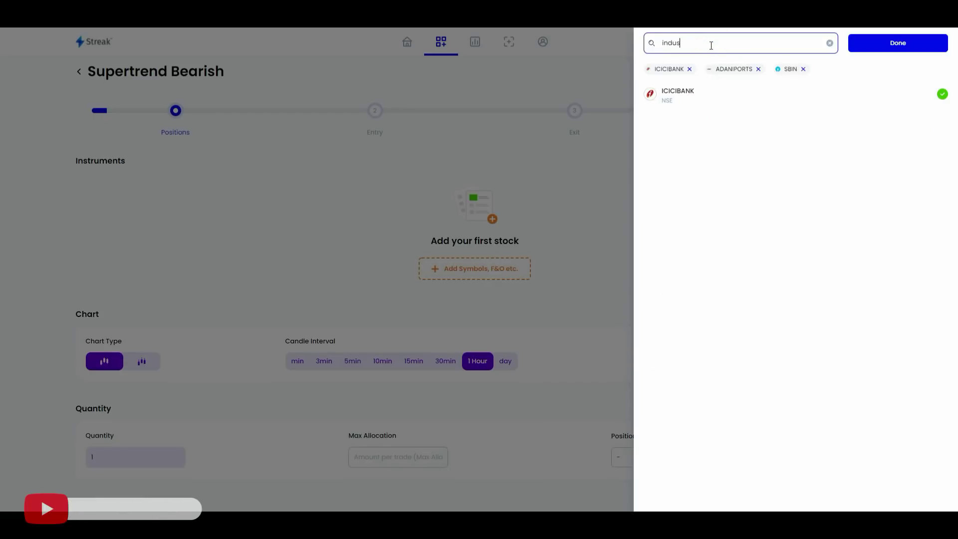
left_click(693, 125)
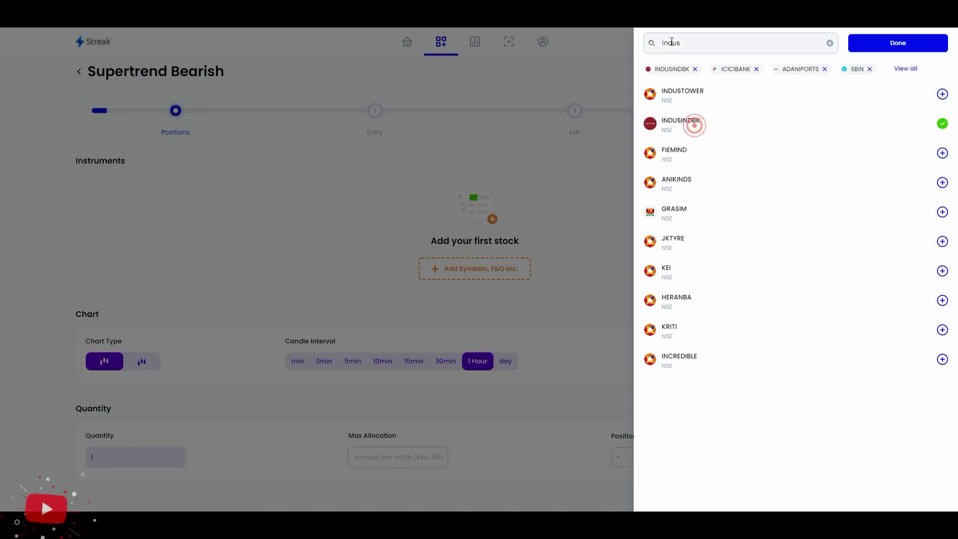
left_click(687, 43)
type("canara")
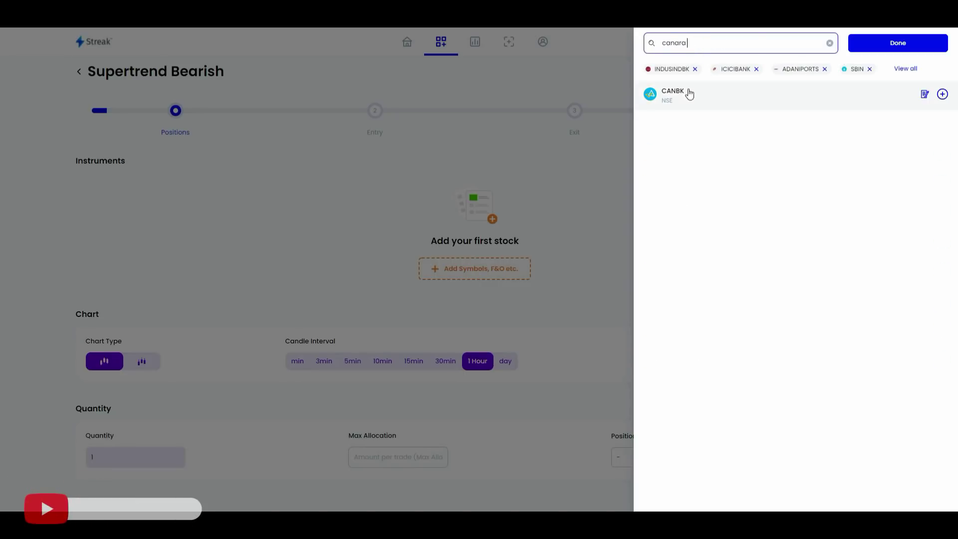
left_click(685, 92)
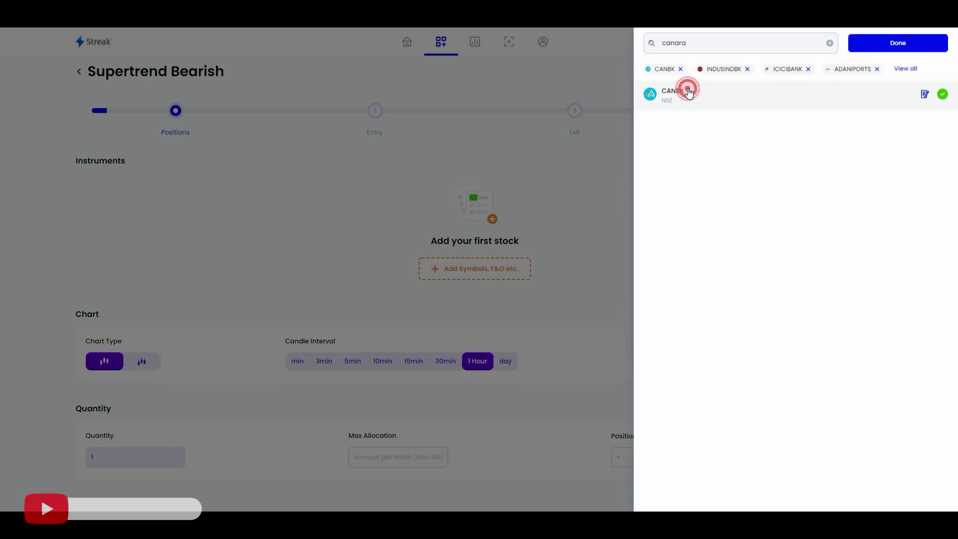
left_click(713, 47)
type("ibull")
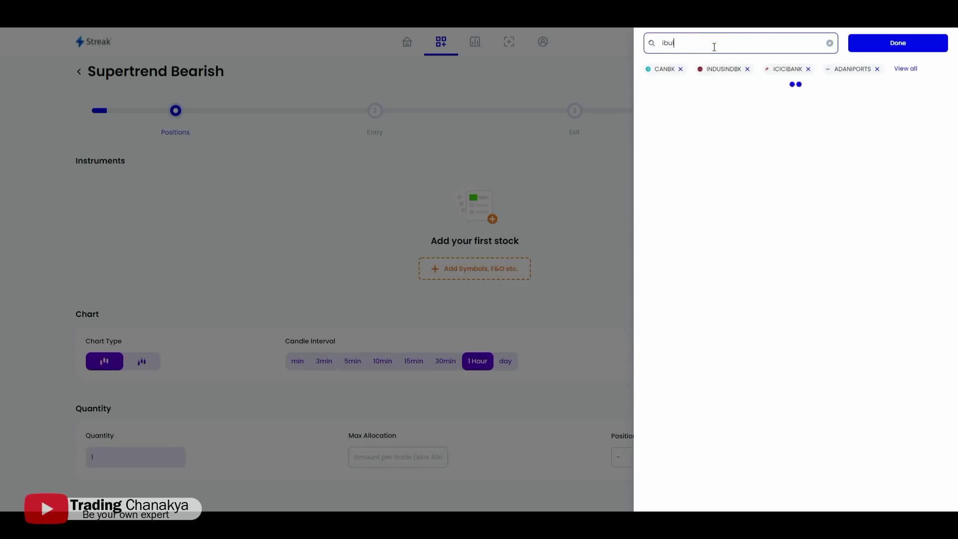
left_click(711, 95)
left_click(711, 45)
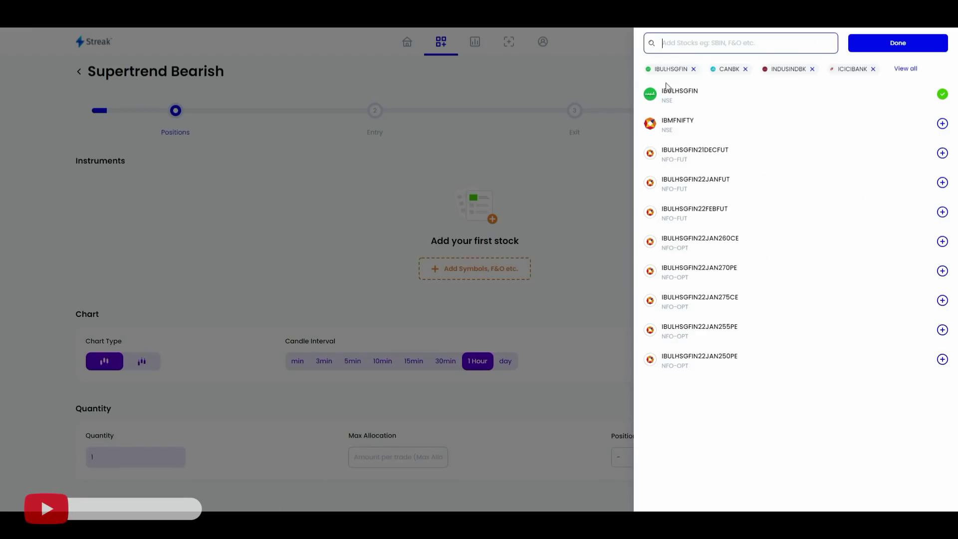
left_click(942, 94)
- Add the NSE stock DLF and finish the instrument selection
left_click(715, 46)
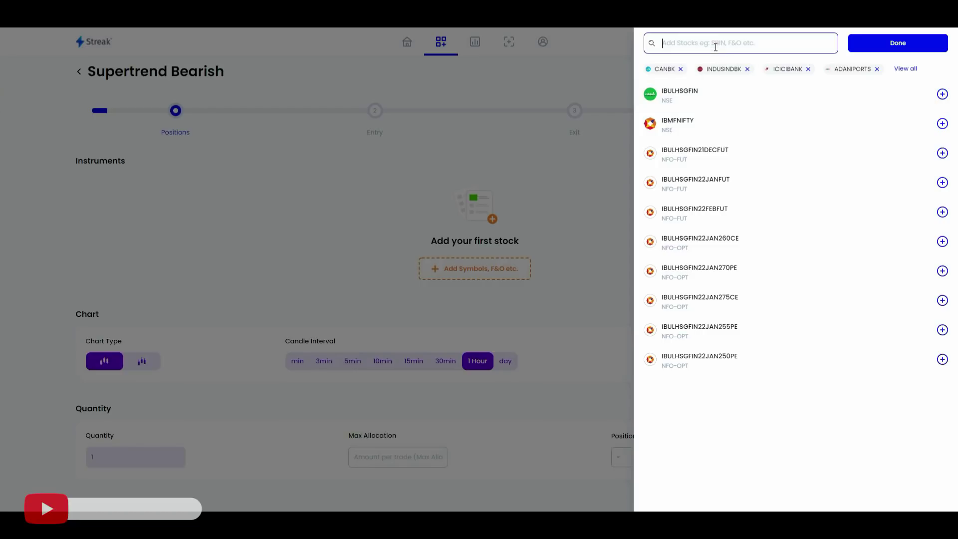
type("cl")
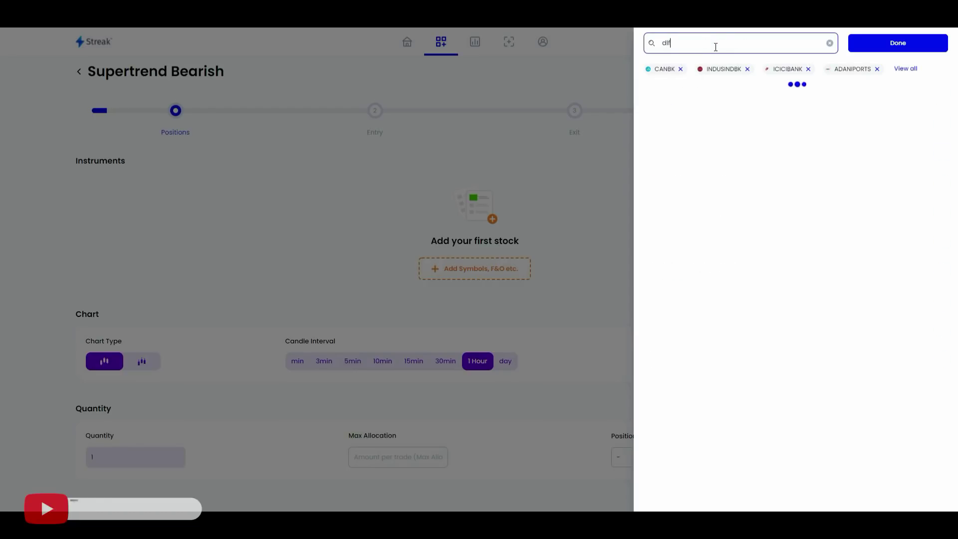
left_click(702, 89)
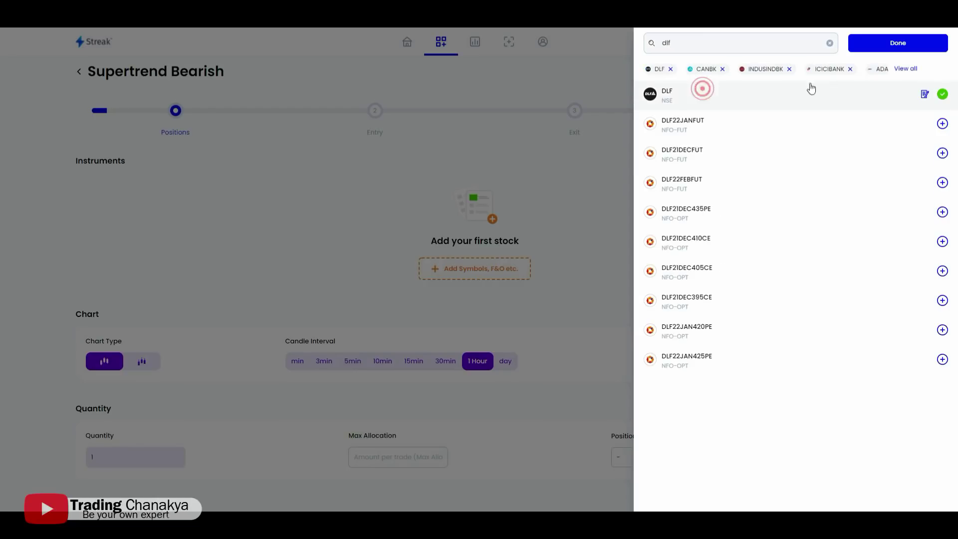
left_click(897, 43)
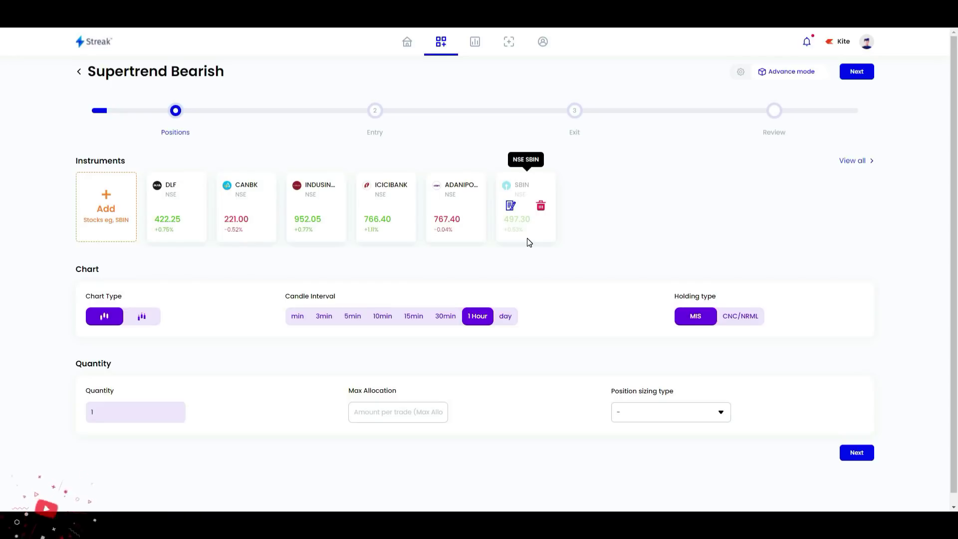
- Set a 5-minute candle interval and a max allocation of 1000 with capital based position sizing, and proceed to the entry stage
left_click(345, 320)
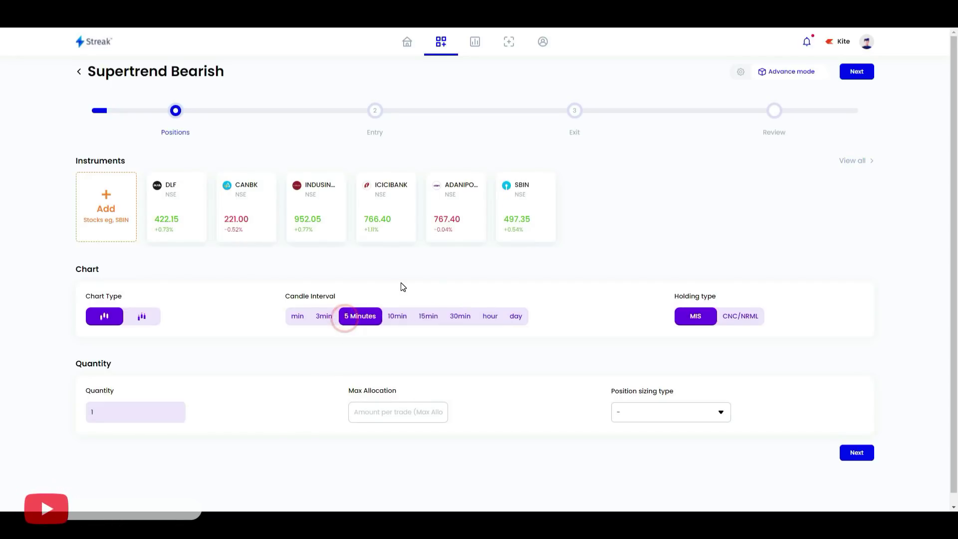
left_click(355, 402)
type("1000")
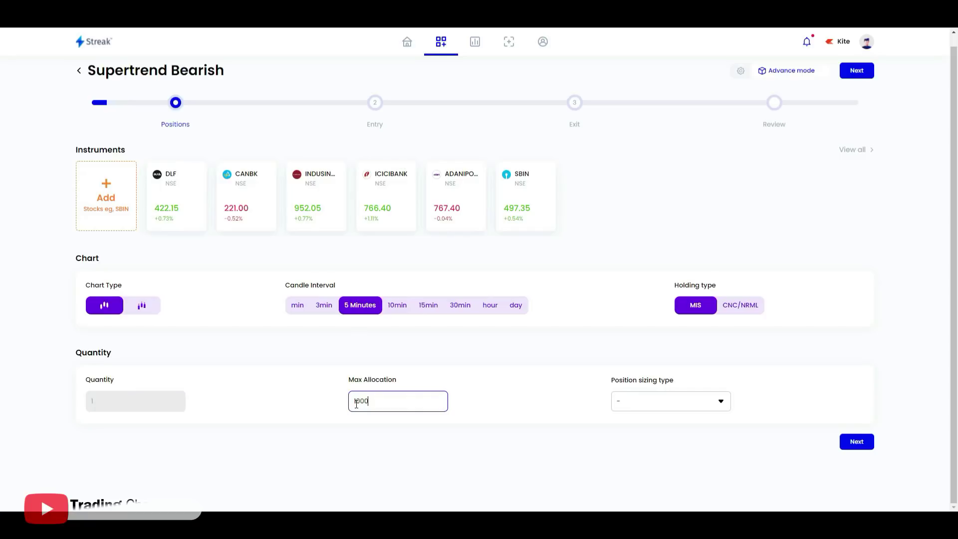
left_click(689, 406)
left_click(740, 440)
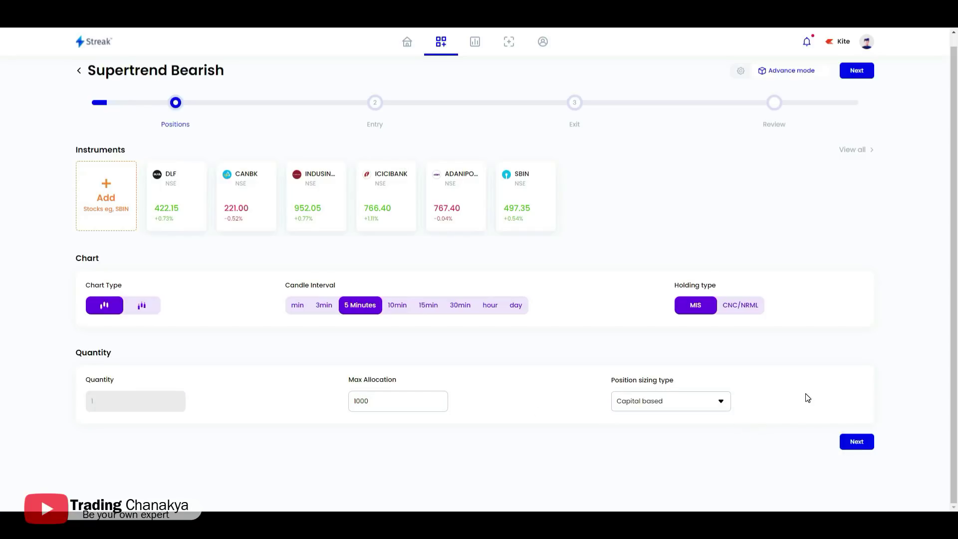
left_click(858, 443)
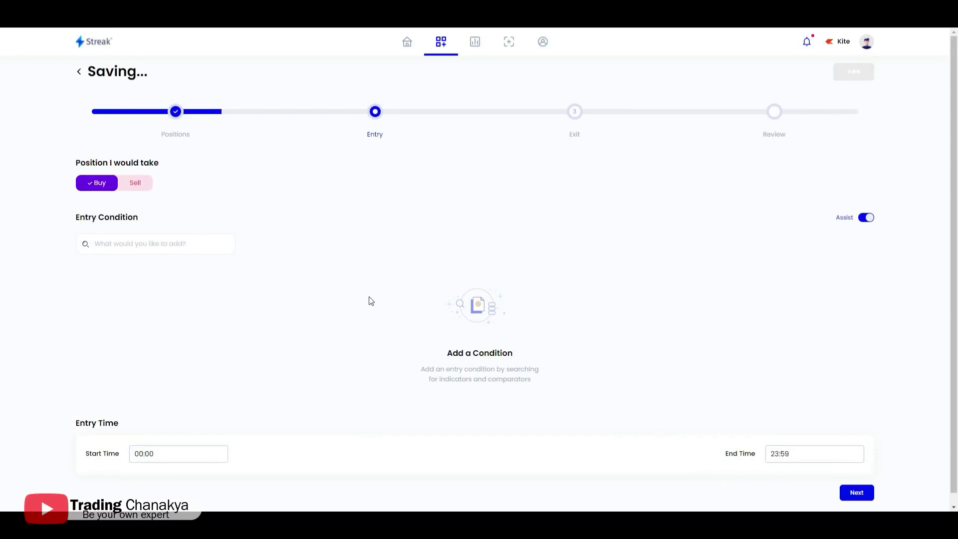
- Set the position to Sell and start the entry condition with Close(0) crosses below
left_click(138, 189)
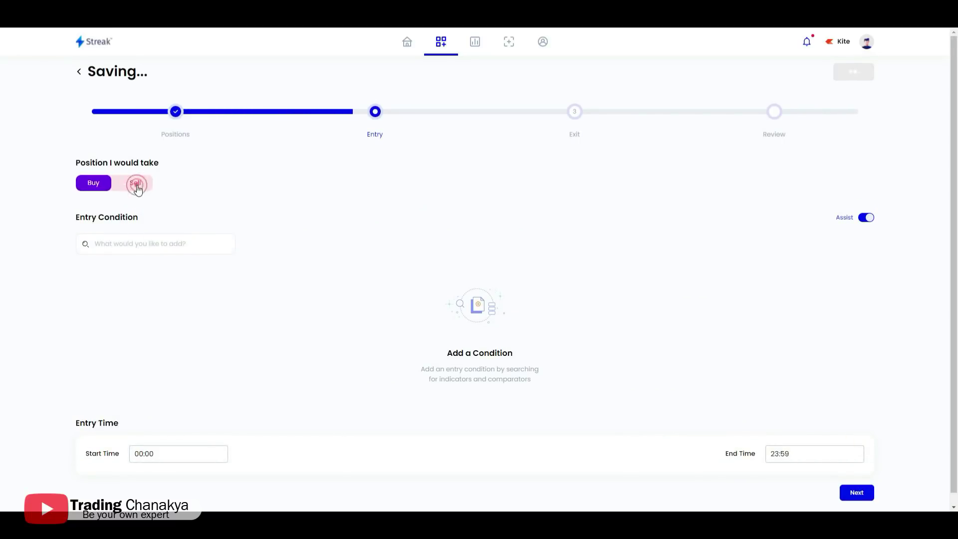
left_click(188, 244)
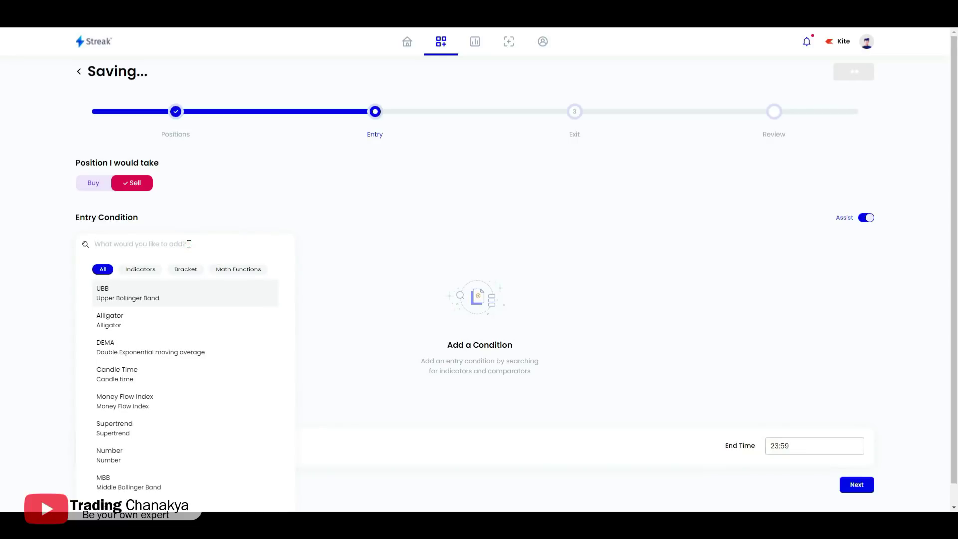
type("clos")
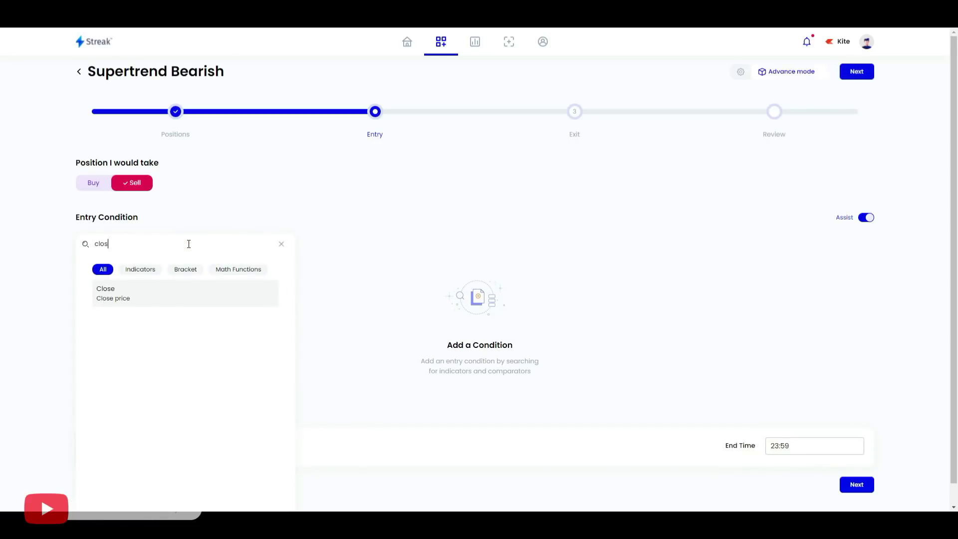
left_click(168, 289)
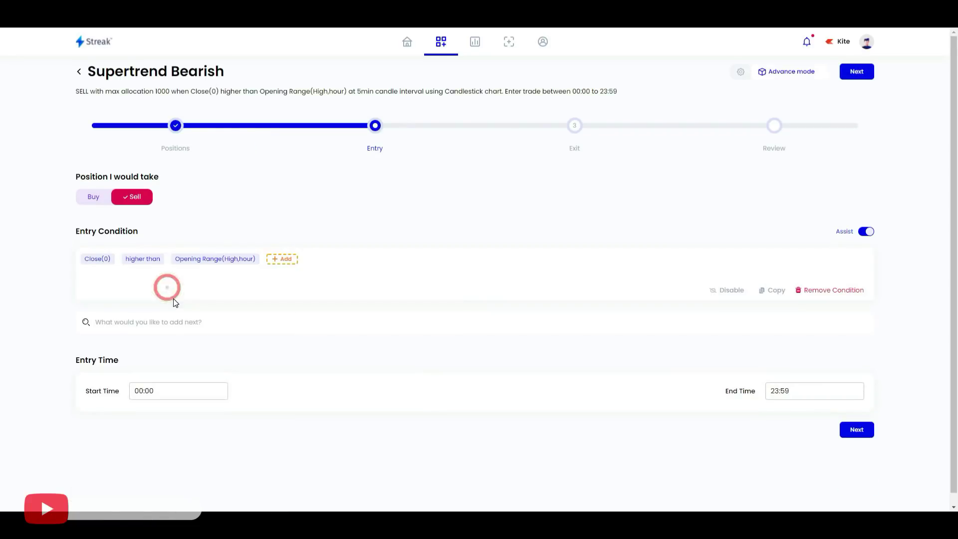
left_click(147, 259)
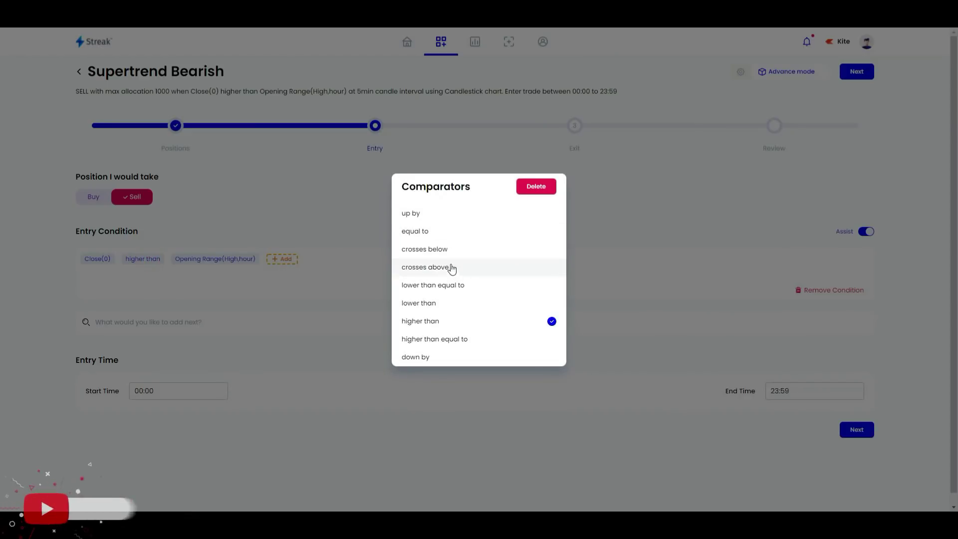
left_click(449, 249)
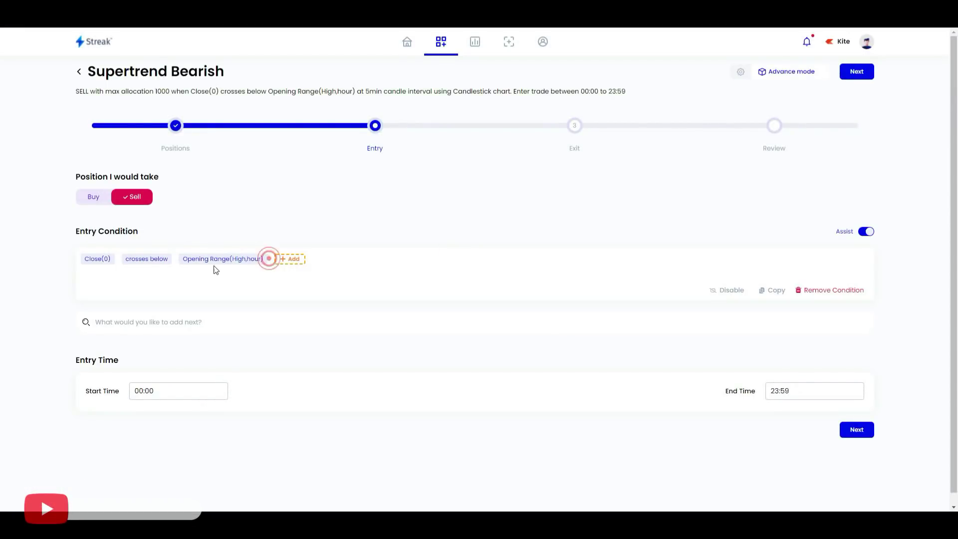
- Complete the entry condition with Supertrend using period 7, multiplier 1.5 and offset 0, and proceed to the exit stage
left_click(268, 257)
left_click(195, 262)
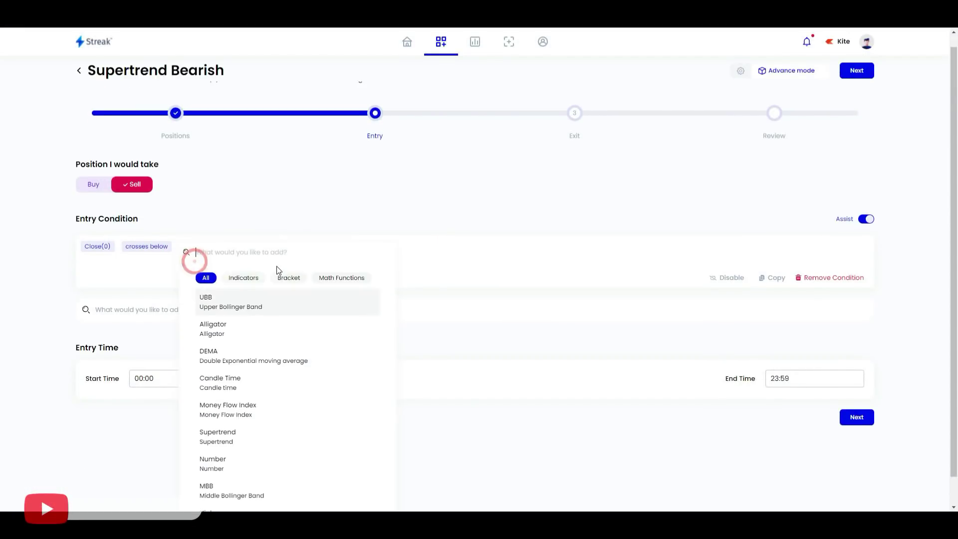
type("sup")
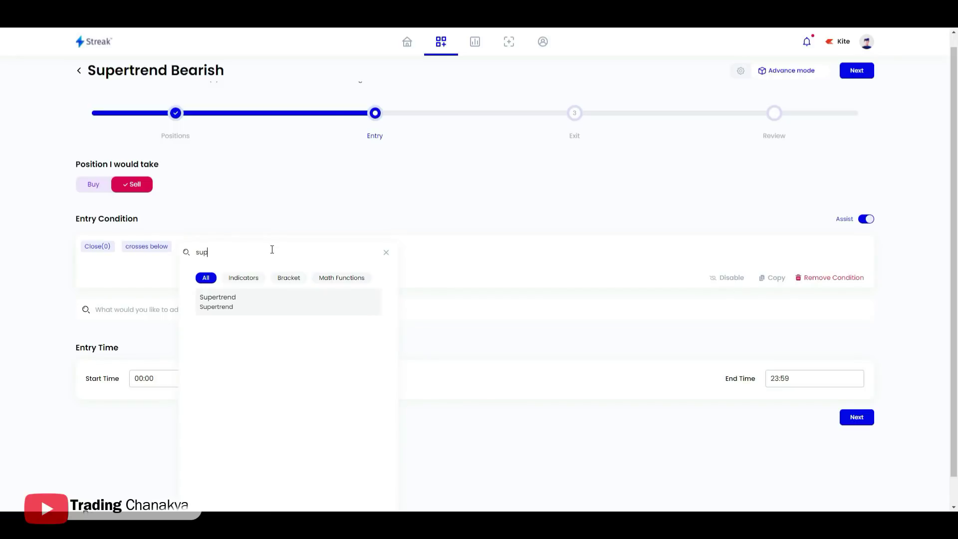
left_click(260, 301)
left_click(549, 270)
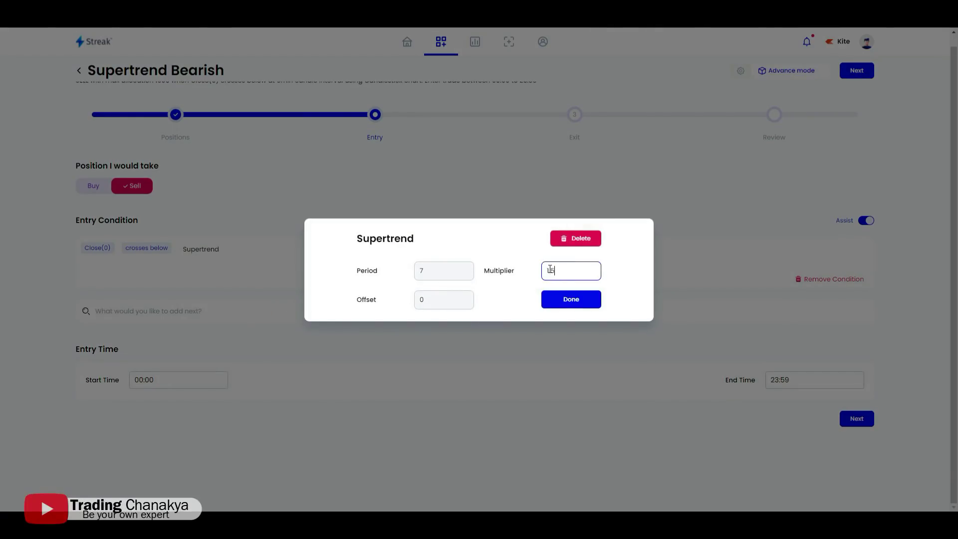
left_click(561, 298)
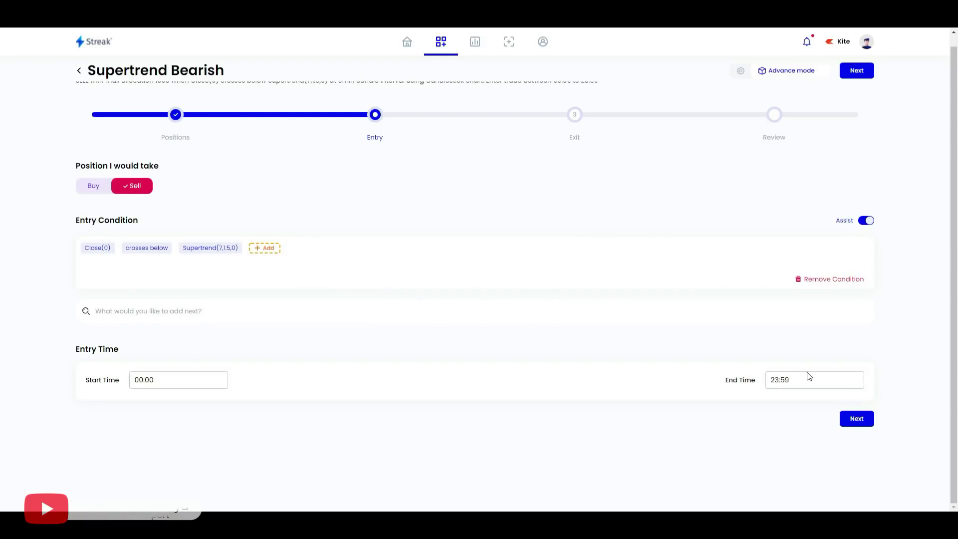
left_click(853, 423)
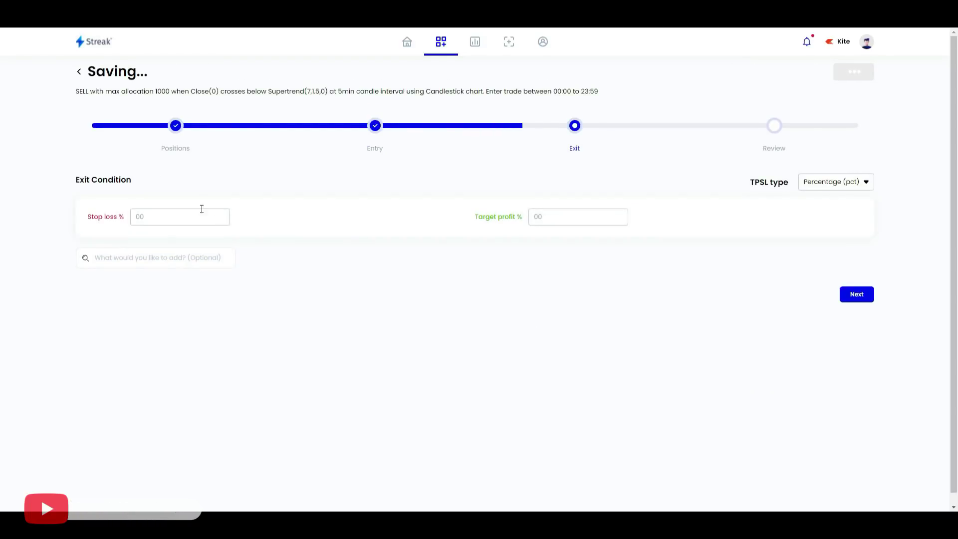
- Set the exit condition to a 0.5% stop loss and 1% target profit, and proceed to the review stage
left_click(189, 223)
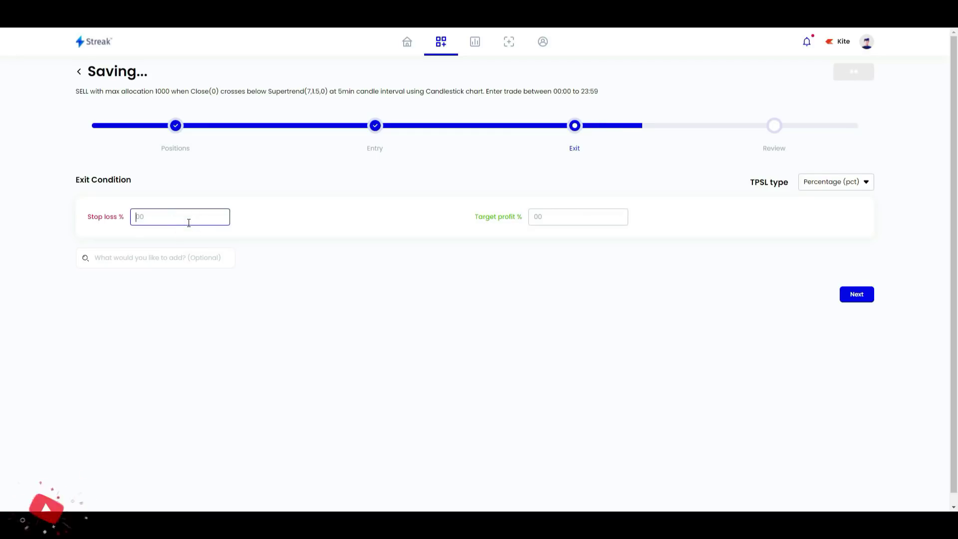
type("0.5")
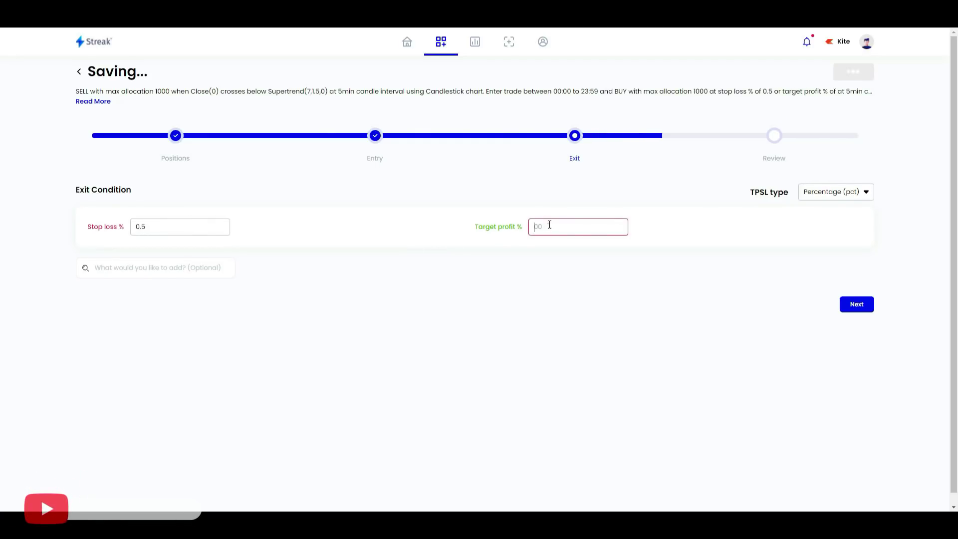
type("1")
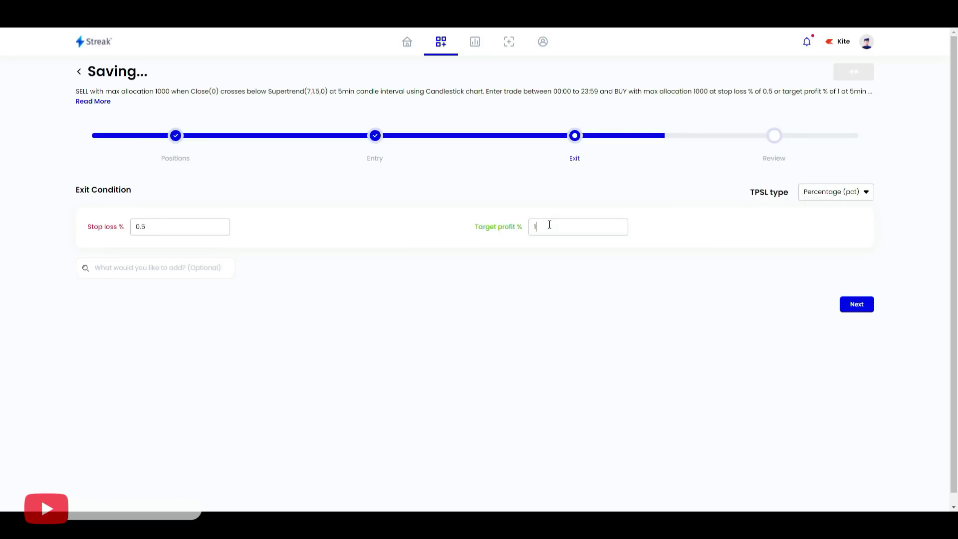
left_click(856, 304)
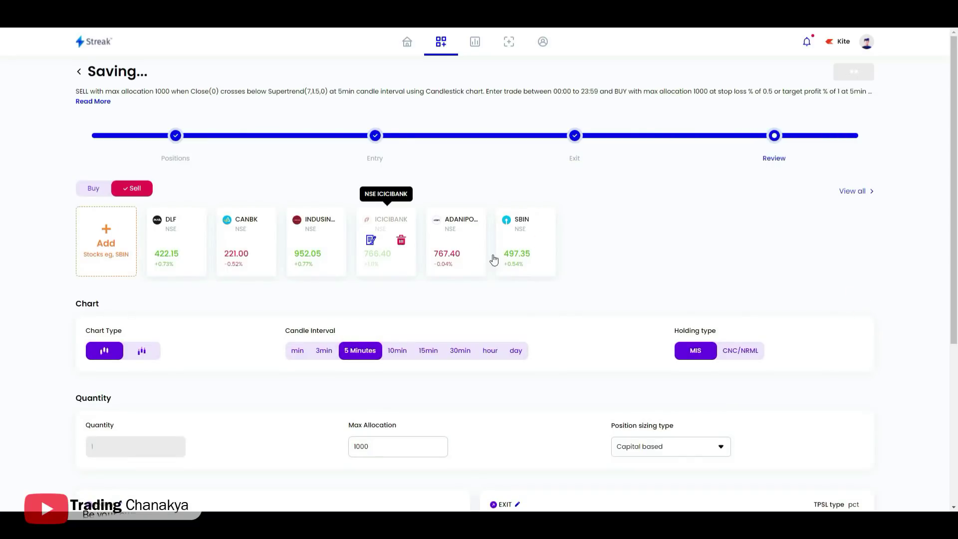
- Save and backtest the Supertrend Bearish strategy, and examine DLF's backtest chart, transactions and the other stocks' results
scroll(665, 324, "down", 5)
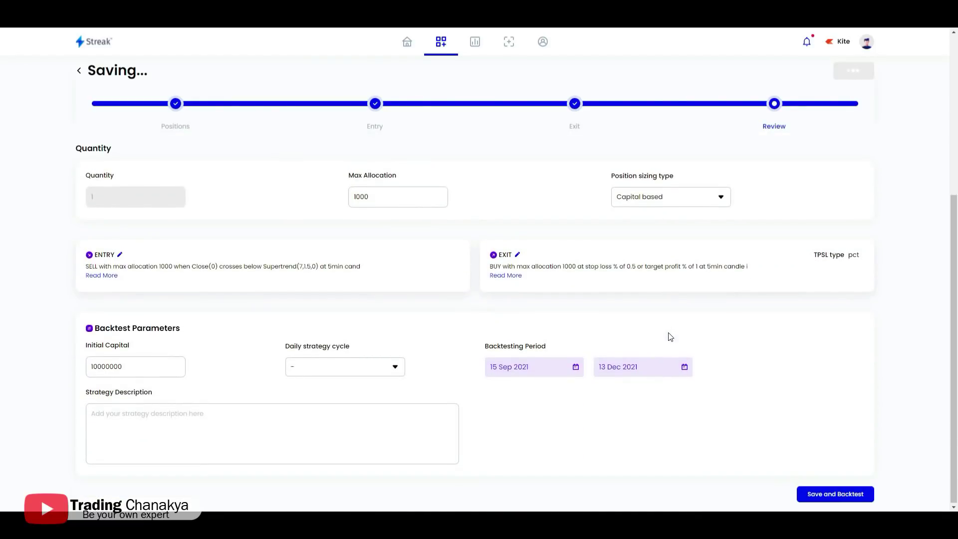
scroll(703, 359, "down", 5)
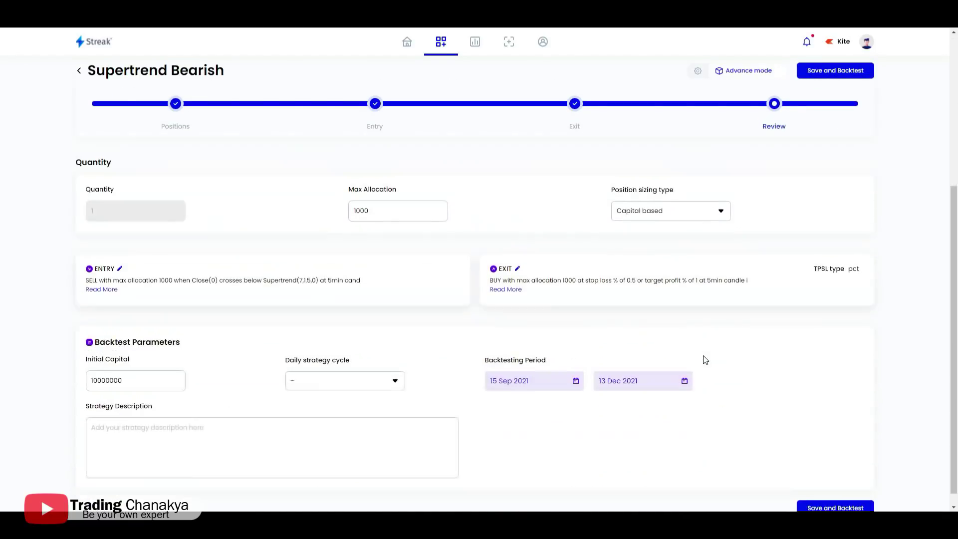
scroll(705, 359, "down", 1)
left_click(824, 494)
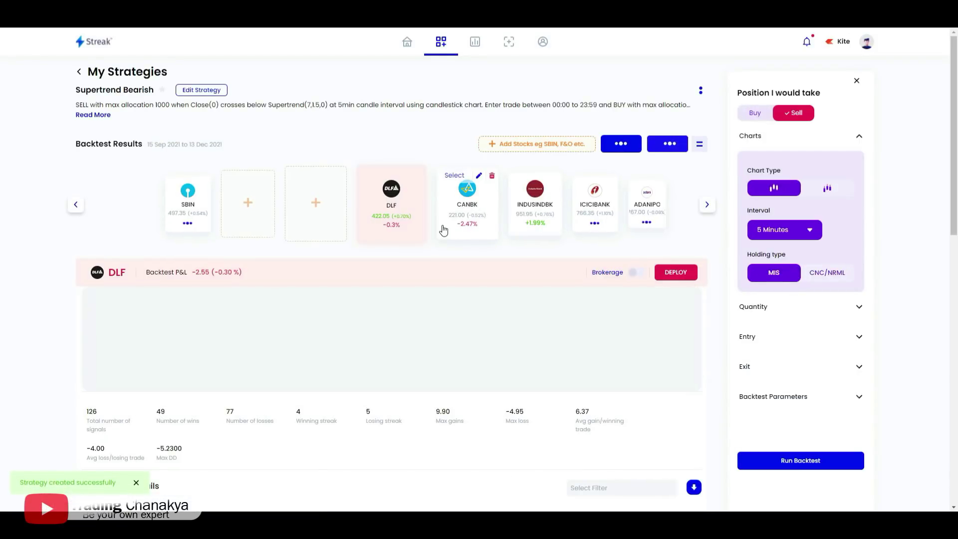
mouse_move(443, 228)
scroll(442, 229, "down", 2)
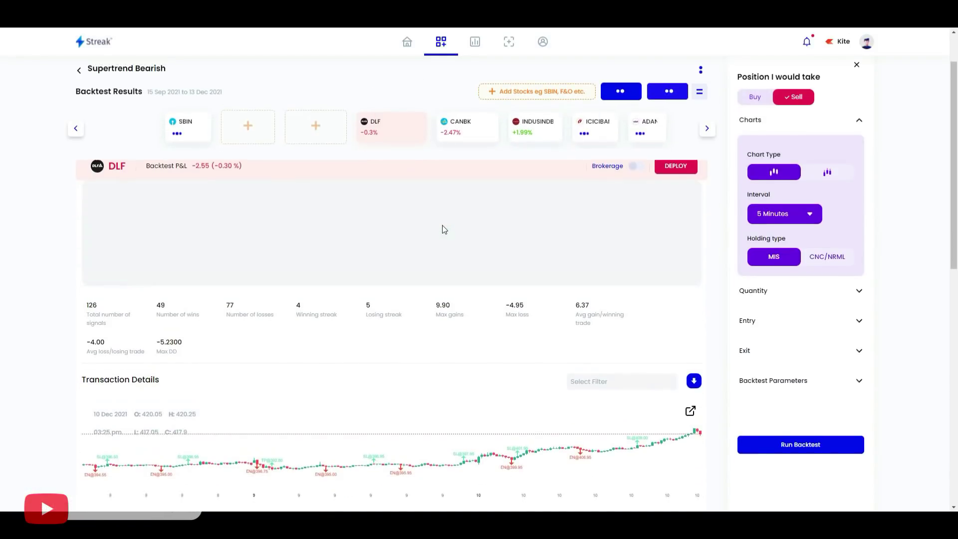
scroll(443, 230, "down", 3)
scroll(469, 320, "down", 3)
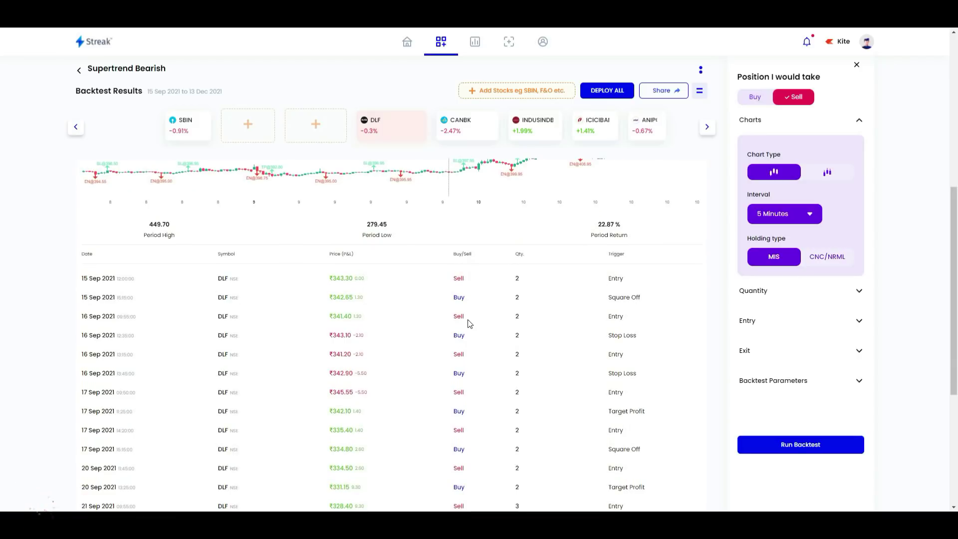
scroll(469, 324, "up", 7)
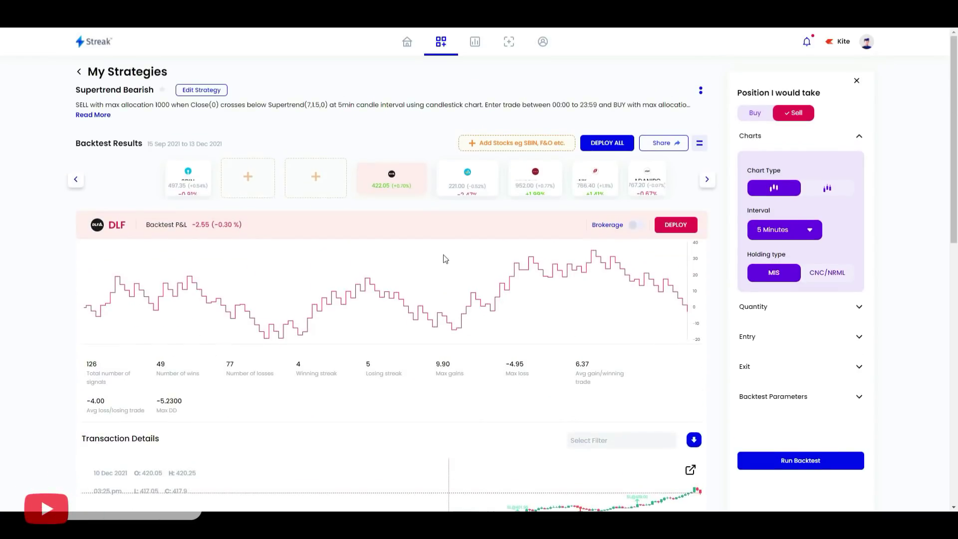
mouse_move(475, 214)
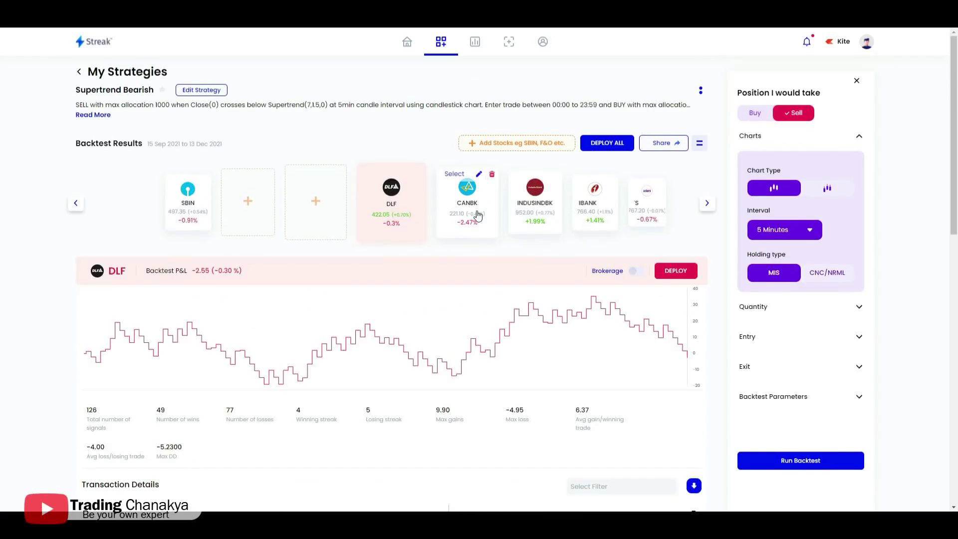
- Deploy the strategy on all six stocks as Live Trade, accepting the trading terms, and open the deployed strategies list
left_click(604, 146)
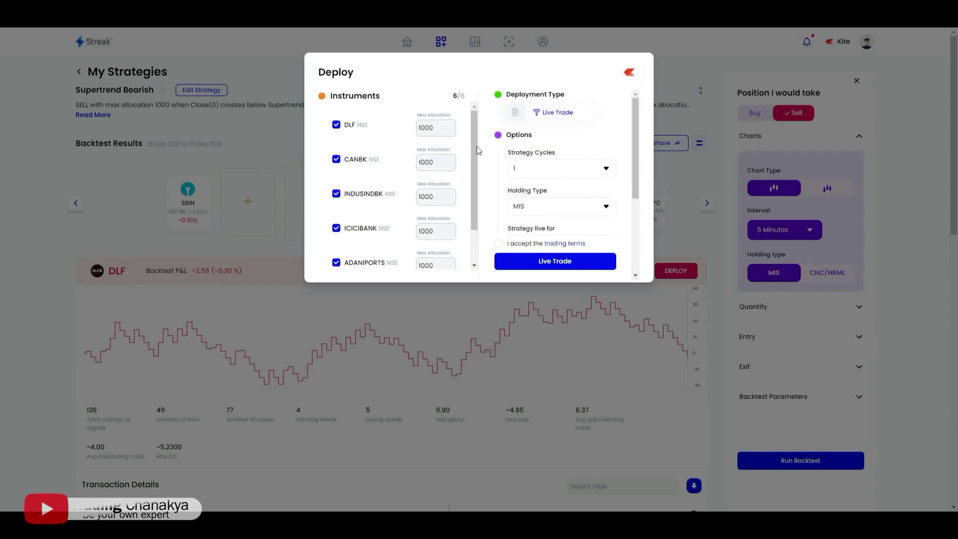
scroll(404, 158, "down", 1)
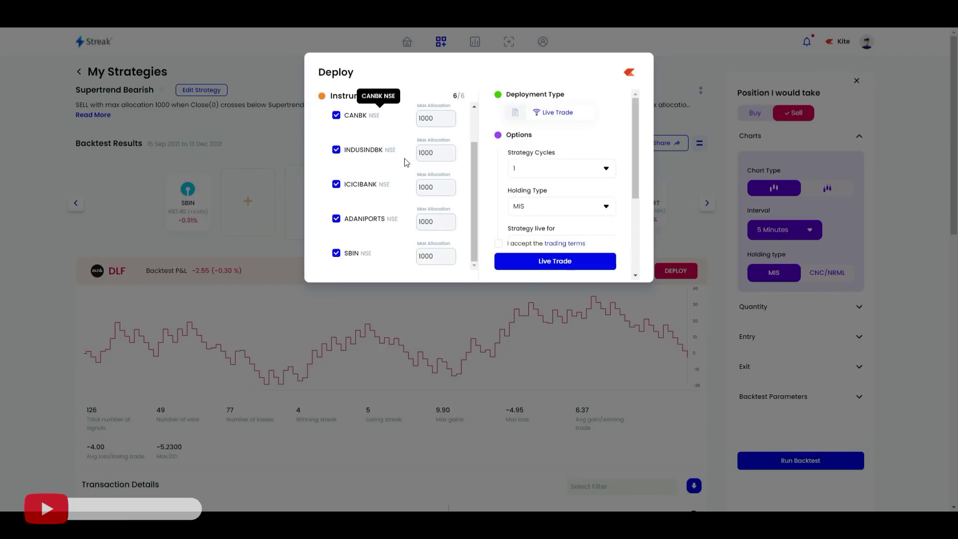
left_click(498, 243)
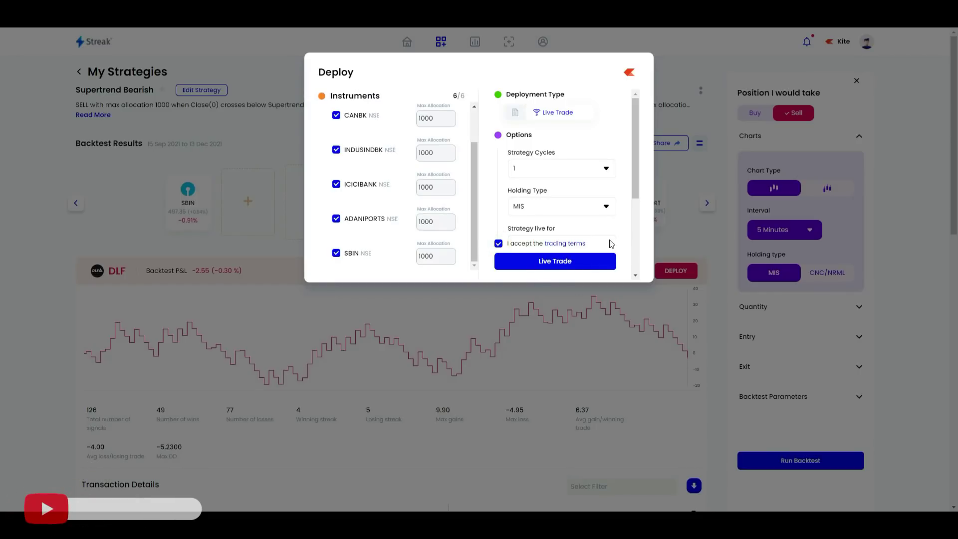
left_click(559, 268)
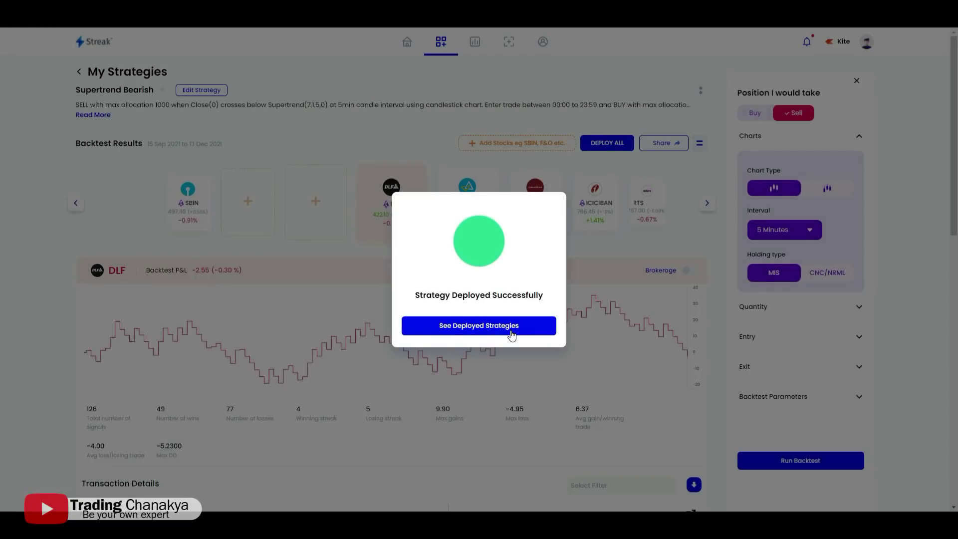
left_click(509, 327)
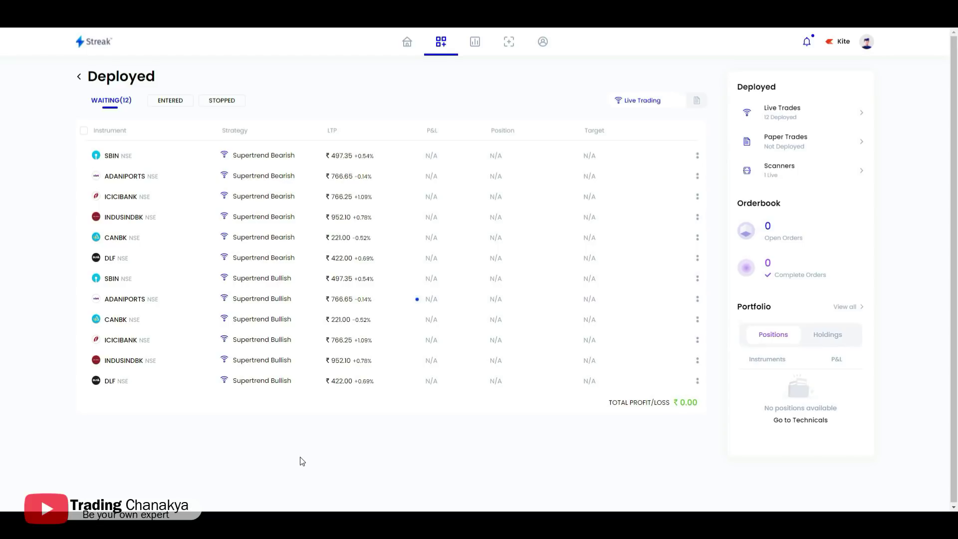
- Place the market sell order for 1 ADANIPORTS from the Supertrend Bearish sell alert, and dismiss the order notice in Kite
left_click(808, 42)
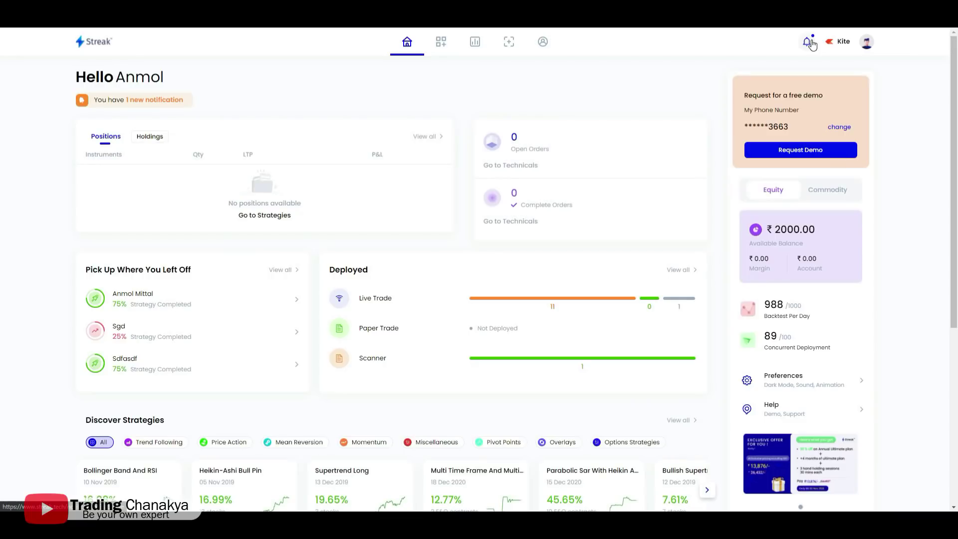
left_click(808, 42)
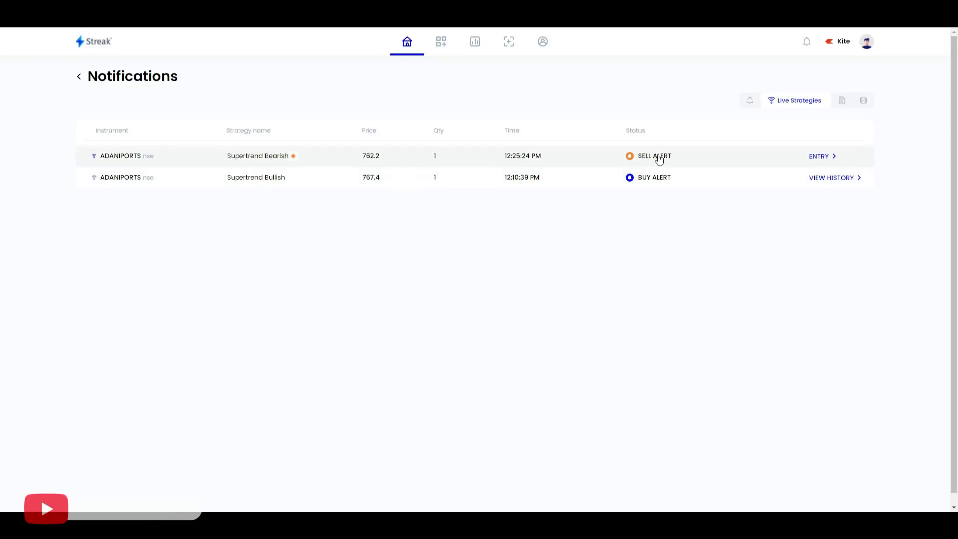
left_click(820, 156)
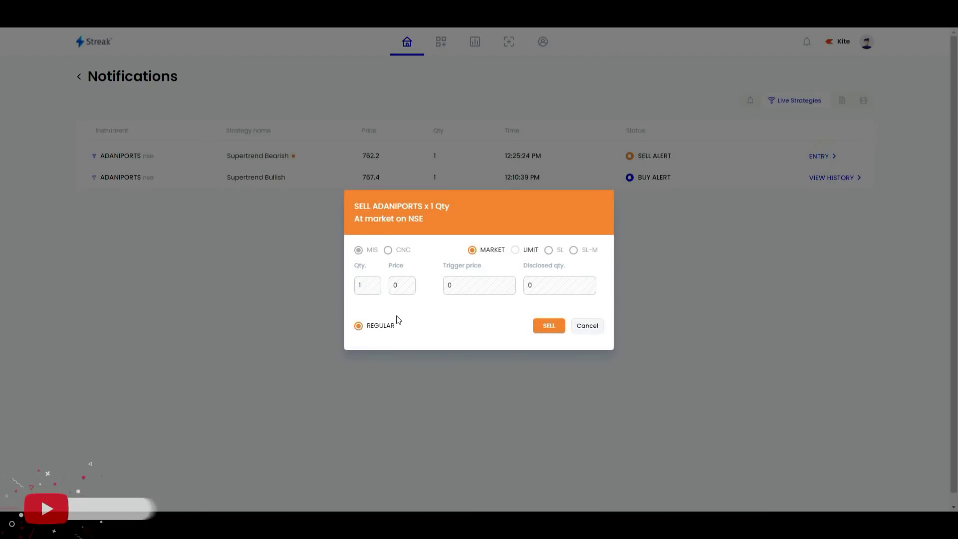
left_click(558, 324)
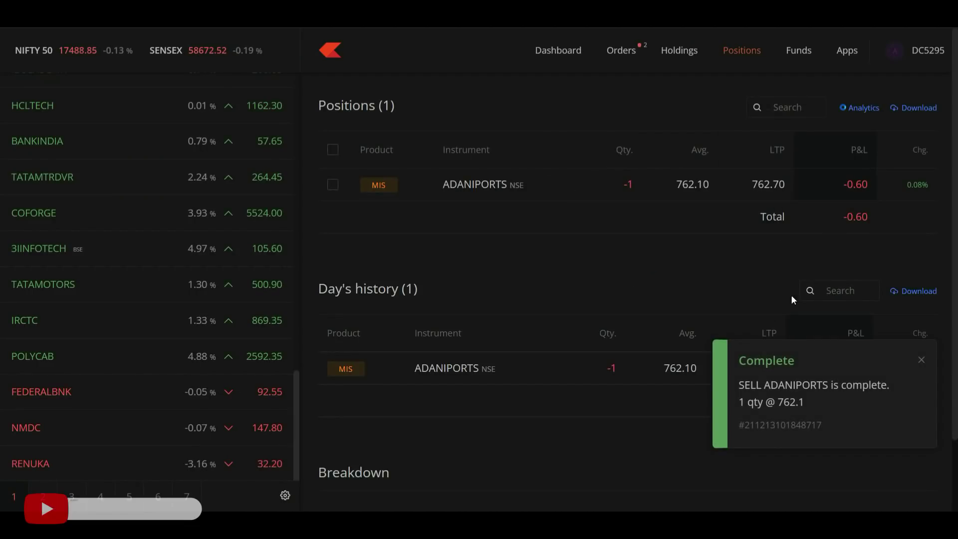
left_click(920, 360)
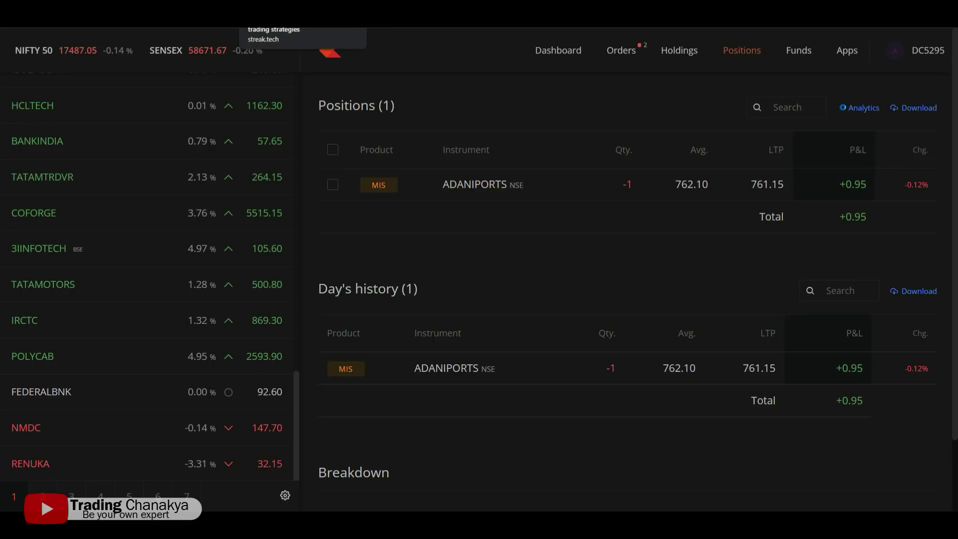
- Switch to Streak and place the SL-M buy order for 1 ADANIPORTS with trigger price 765.90 from the Supertrend Bearish notification
key("ctrl+Tab")
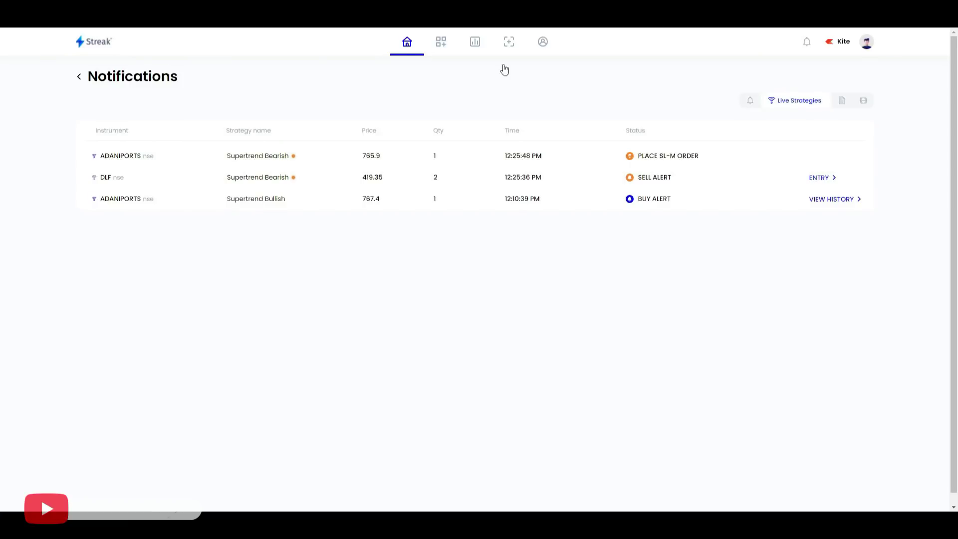
left_click(807, 43)
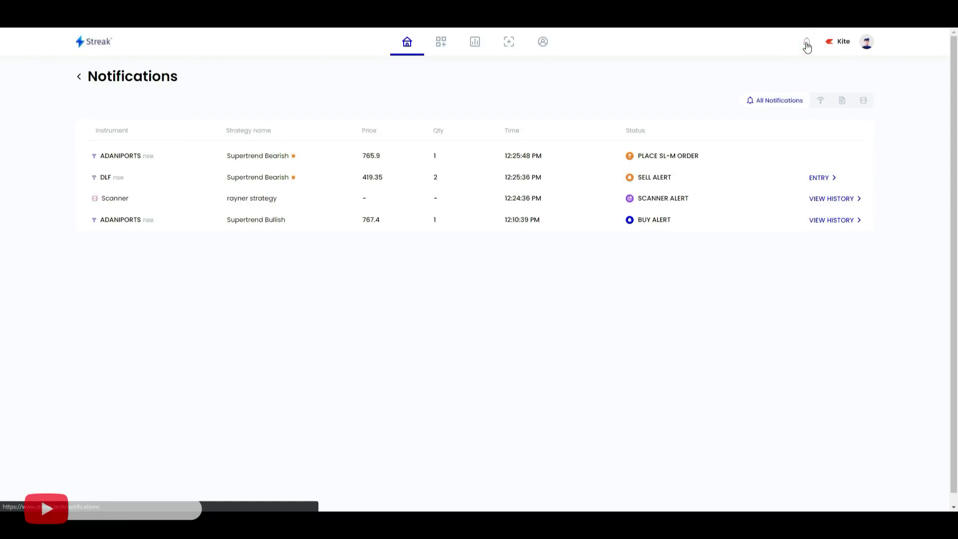
left_click(683, 158)
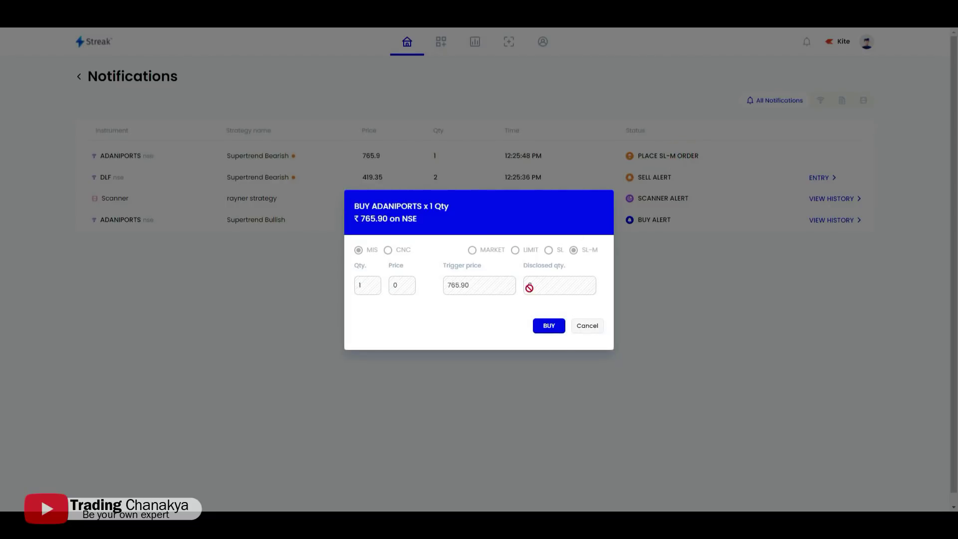
left_click(549, 326)
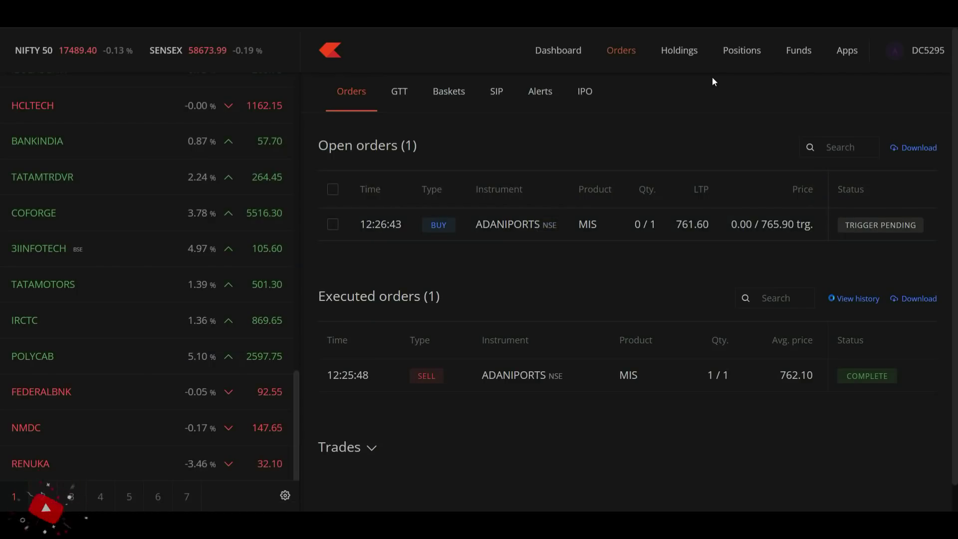
- Exit the open ADANIPORTS MIS position in Kite with a market order and check the positions list
left_click(739, 52)
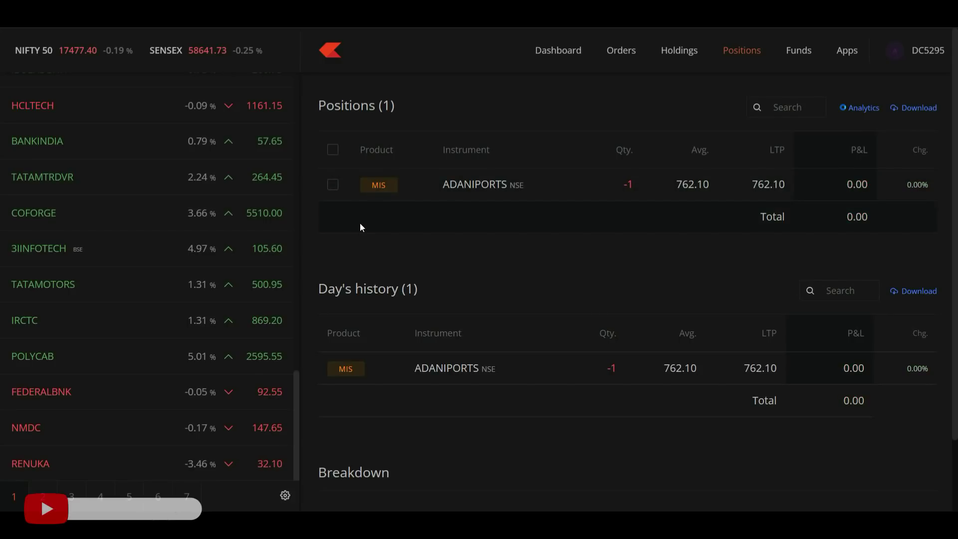
left_click(333, 151)
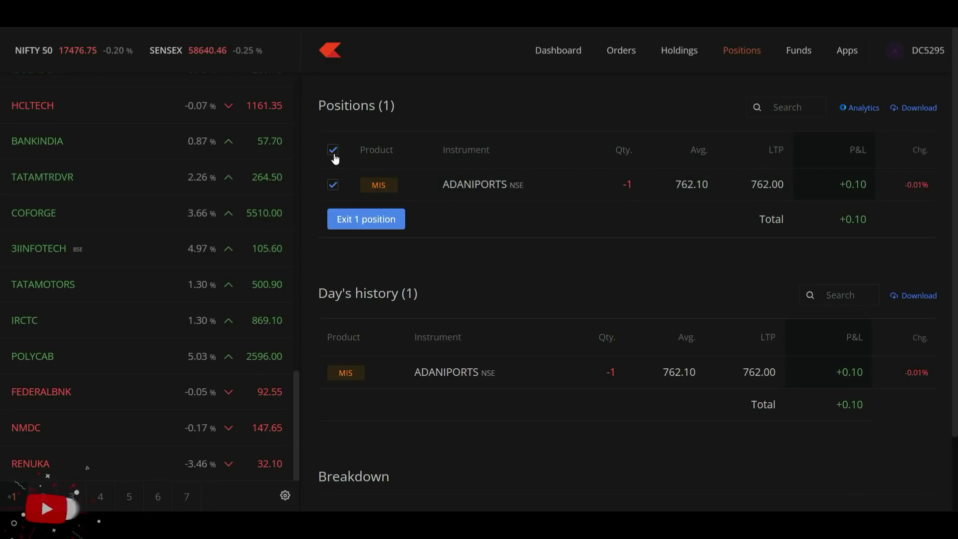
left_click(387, 218)
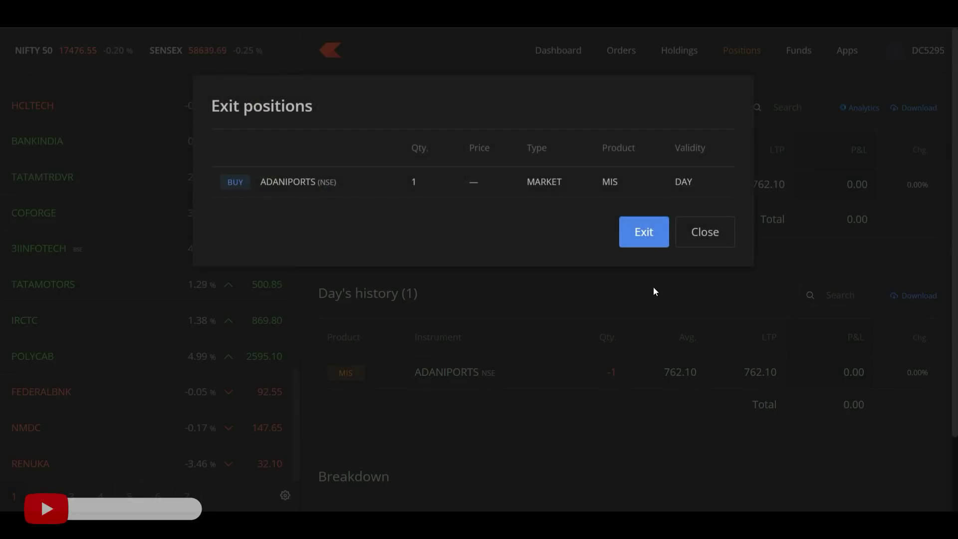
left_click(647, 240)
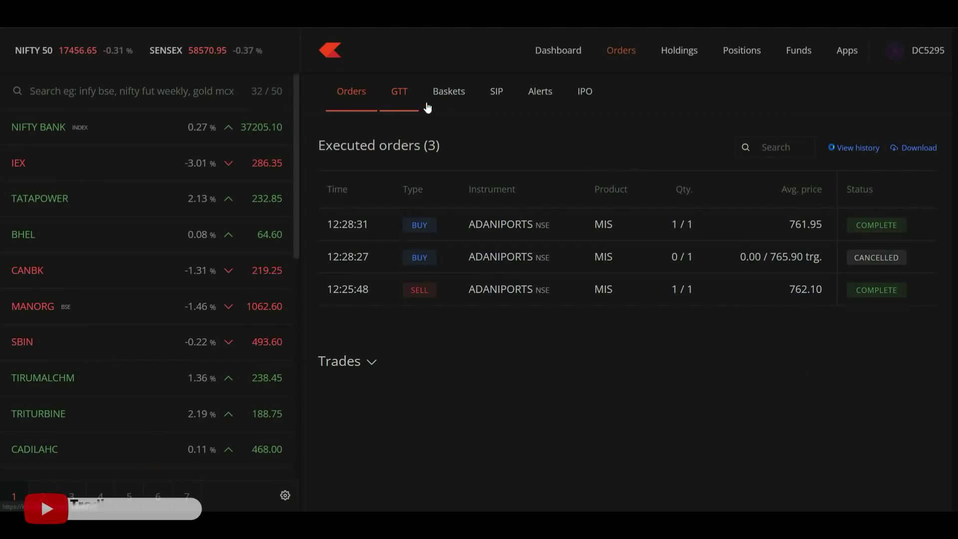
left_click(743, 52)
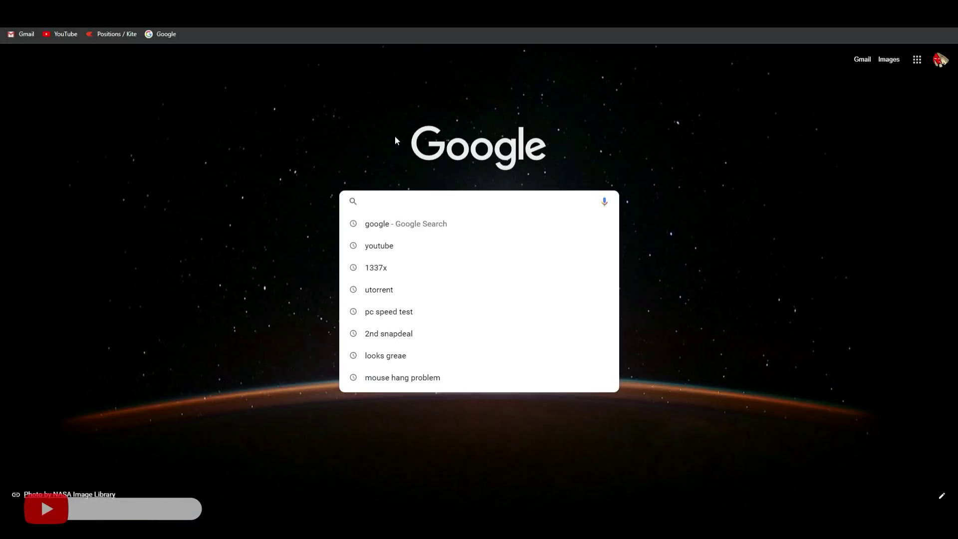
- Search Google for "trade rocket" and open the Trade Rocket extension's page in the Chrome Web Store
type("trade rock")
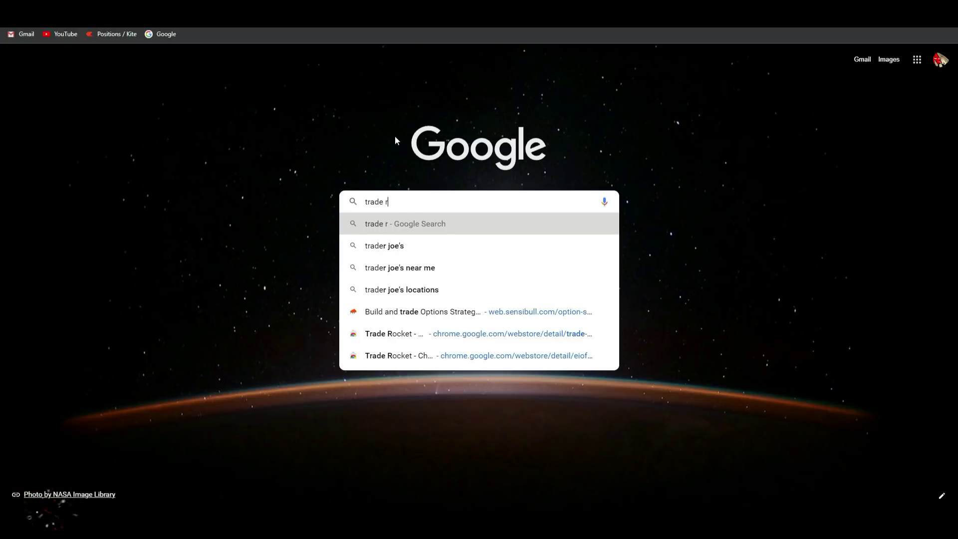
type("t")
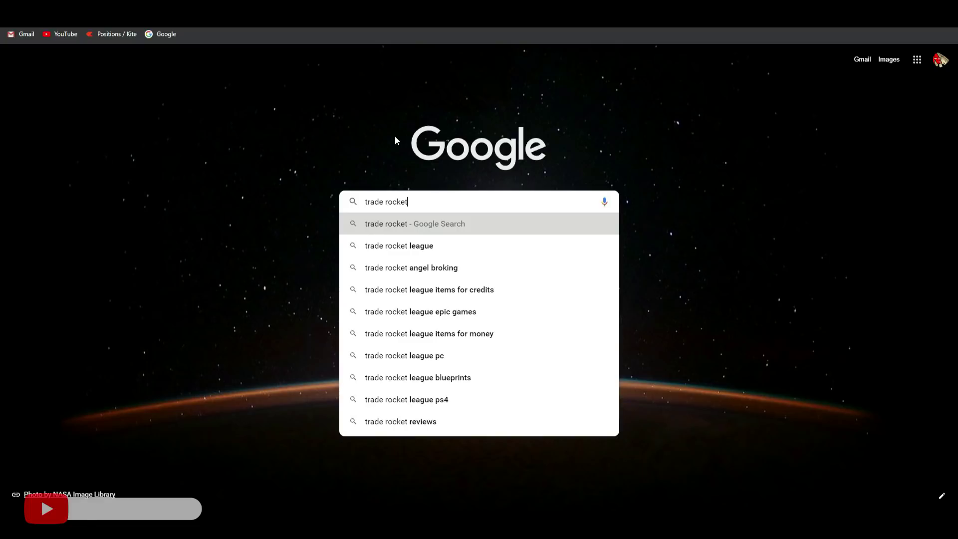
key("Return")
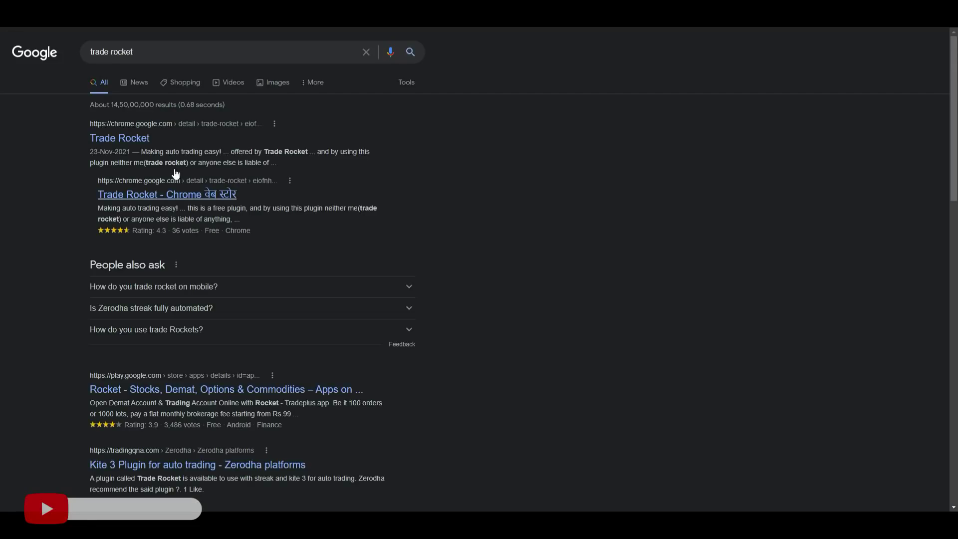
left_click(128, 140)
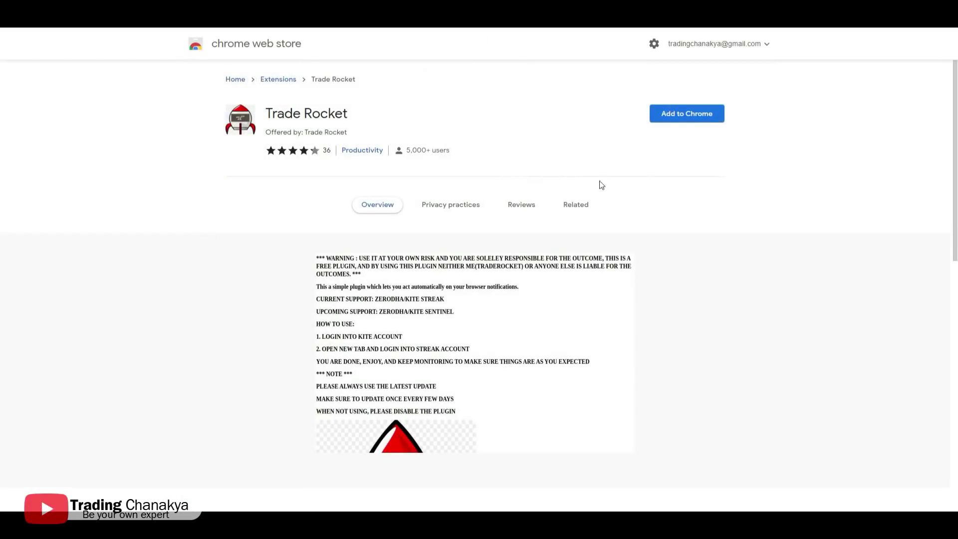
- Add the Trade Rocket extension to Chrome and dismiss the installation notice
left_click(699, 122)
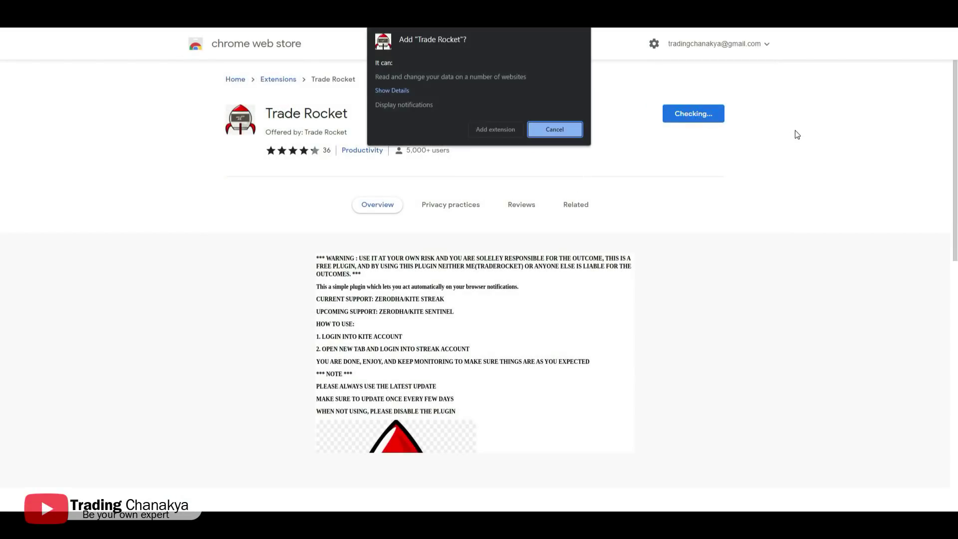
left_click(492, 131)
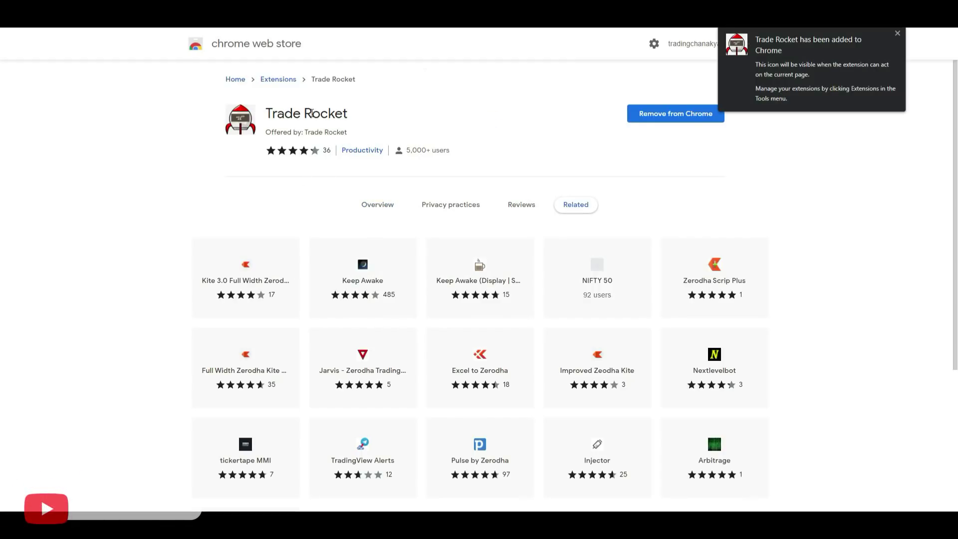
left_click(896, 33)
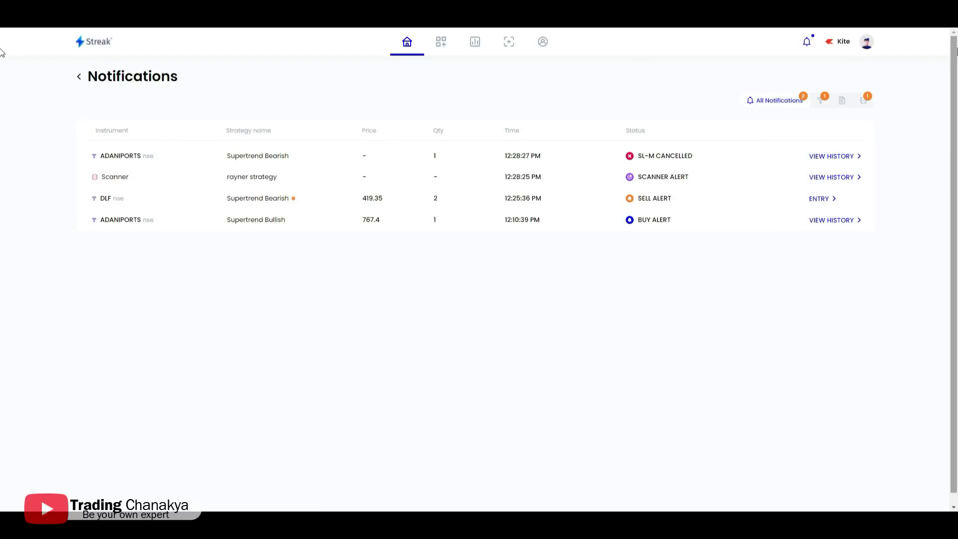
- Open Trade Rocket's details in Chrome's extension manager and examine its permissions and site access
key("alt+f")
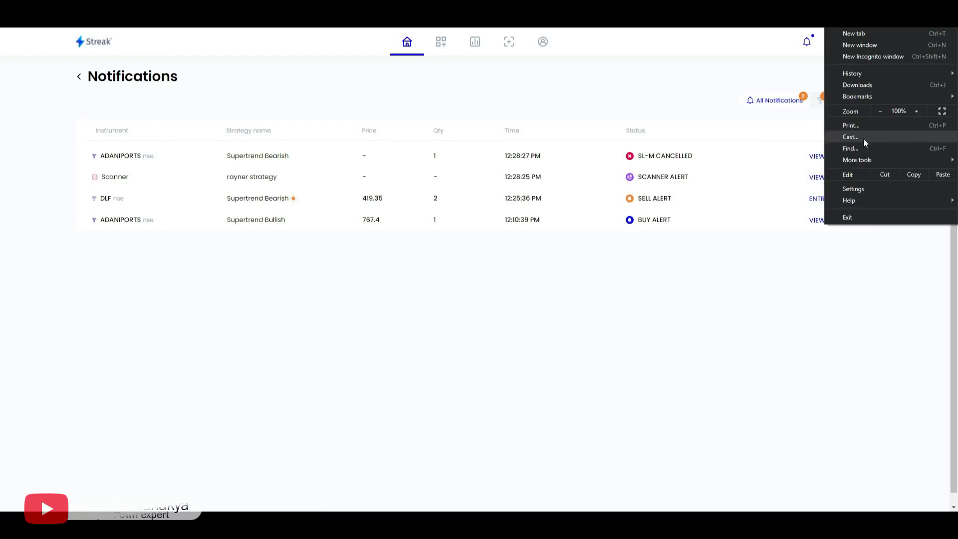
left_click(860, 162)
left_click(759, 210)
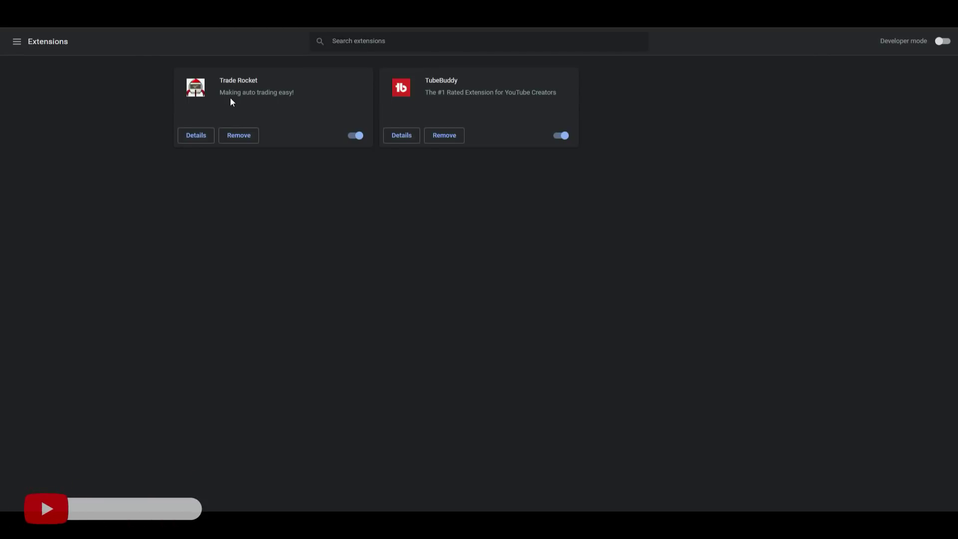
left_click(193, 135)
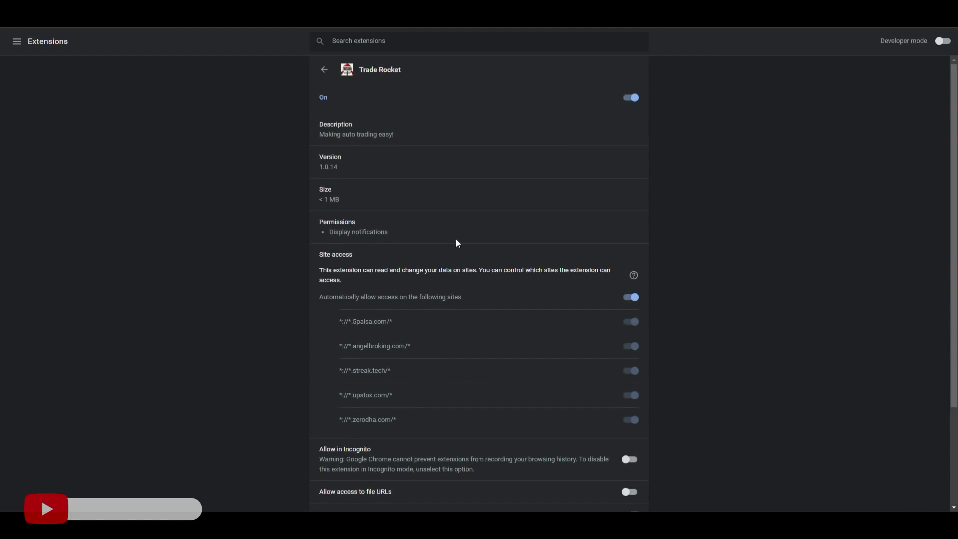
scroll(393, 333, "down", 2)
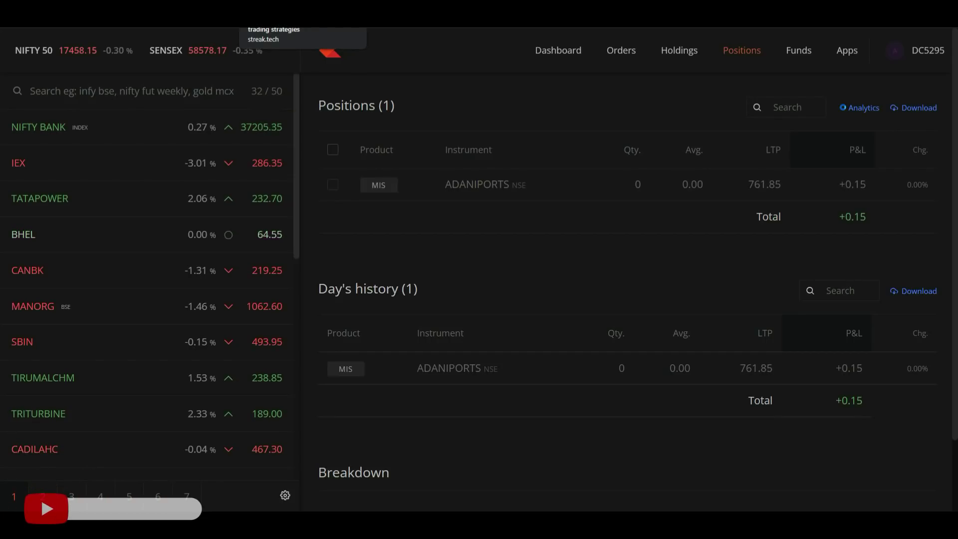
- Compare the Supertrend Bearish DLF notification in Streak with the DLF sell order in Kite's order list, and check the DLF position
left_click(304, 17)
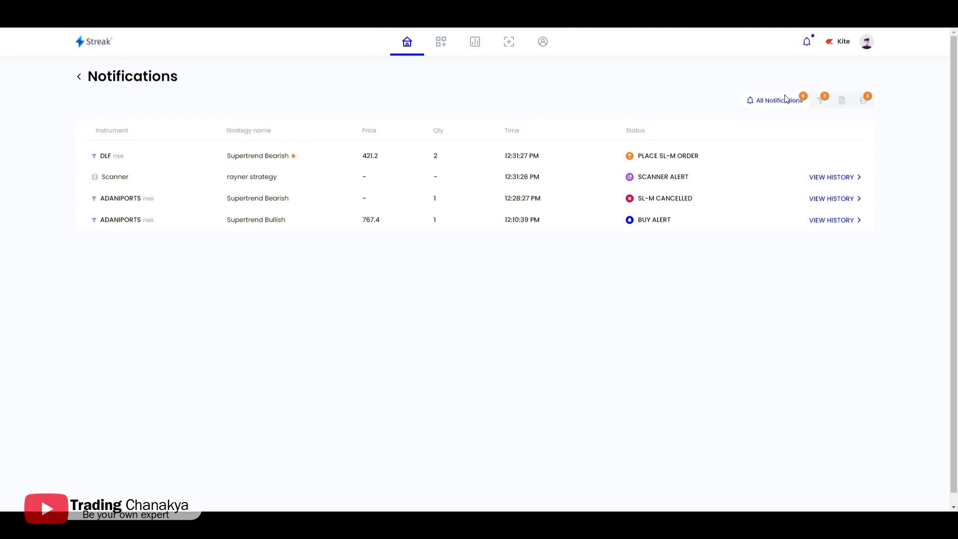
key("ctrl+Tab")
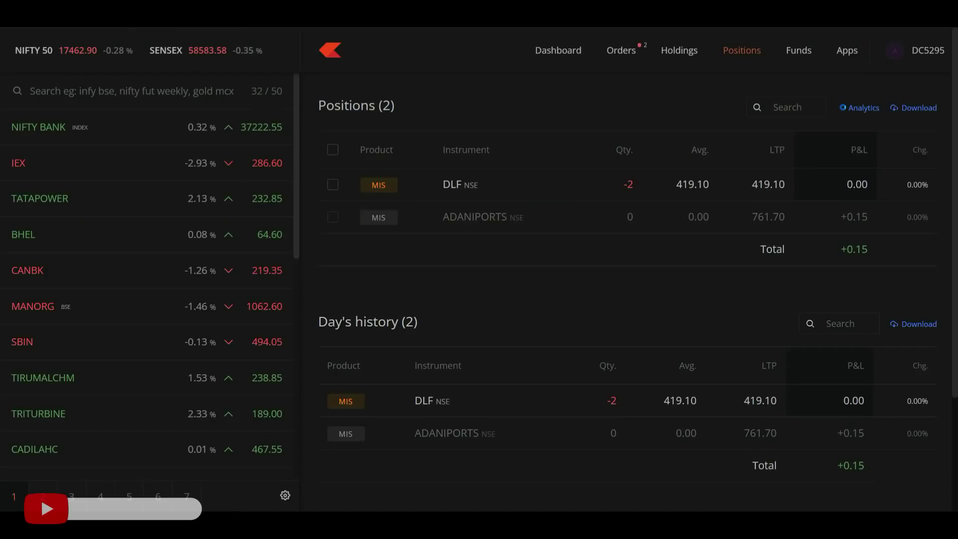
left_click(635, 53)
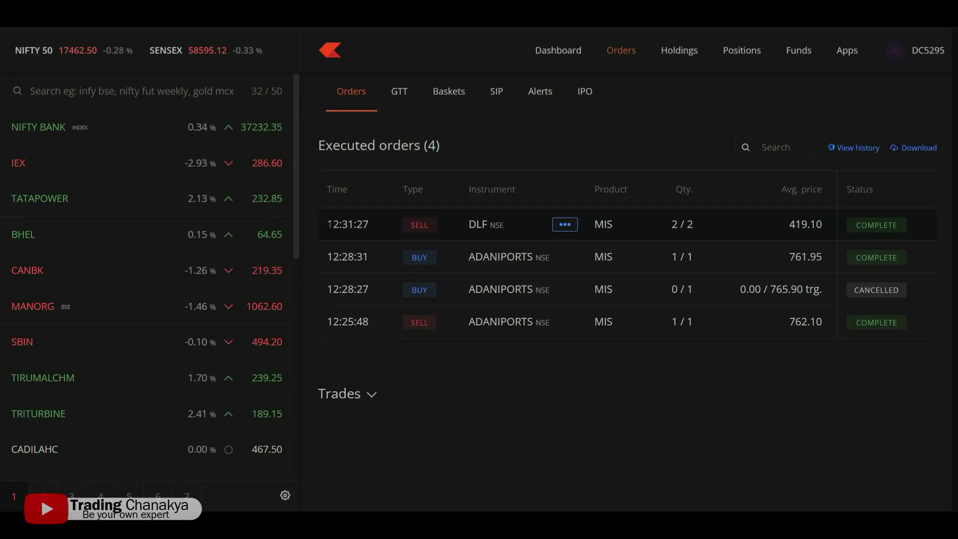
left_click_drag(328, 224, 373, 228)
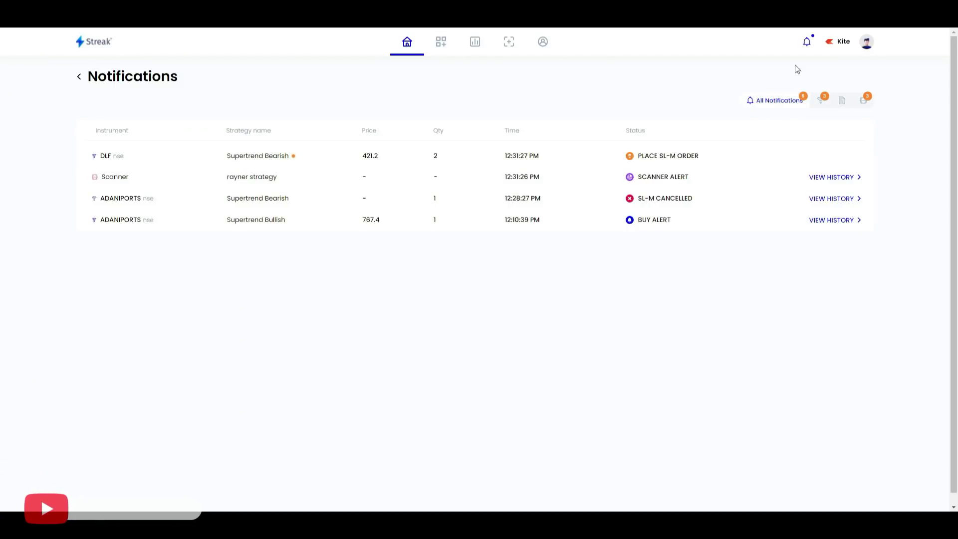
left_click(806, 44)
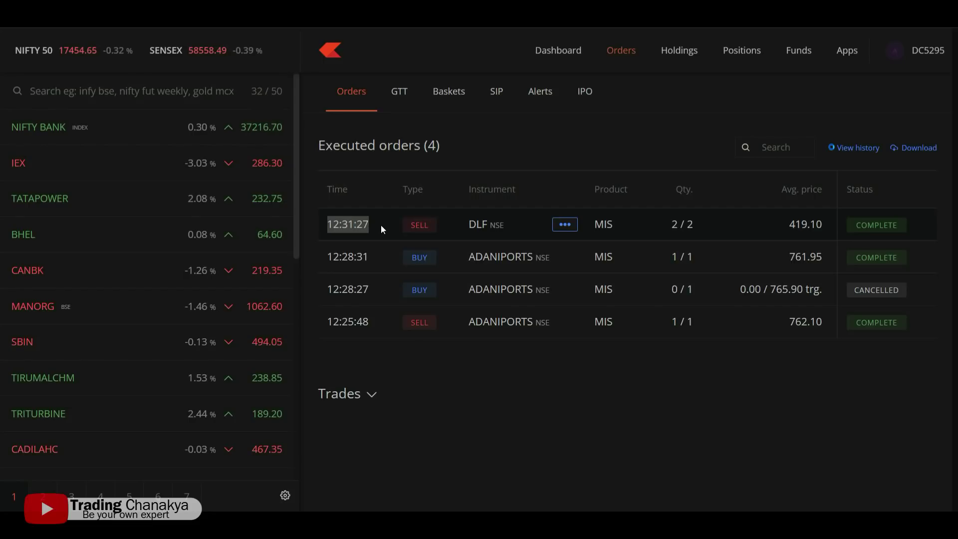
left_click(748, 55)
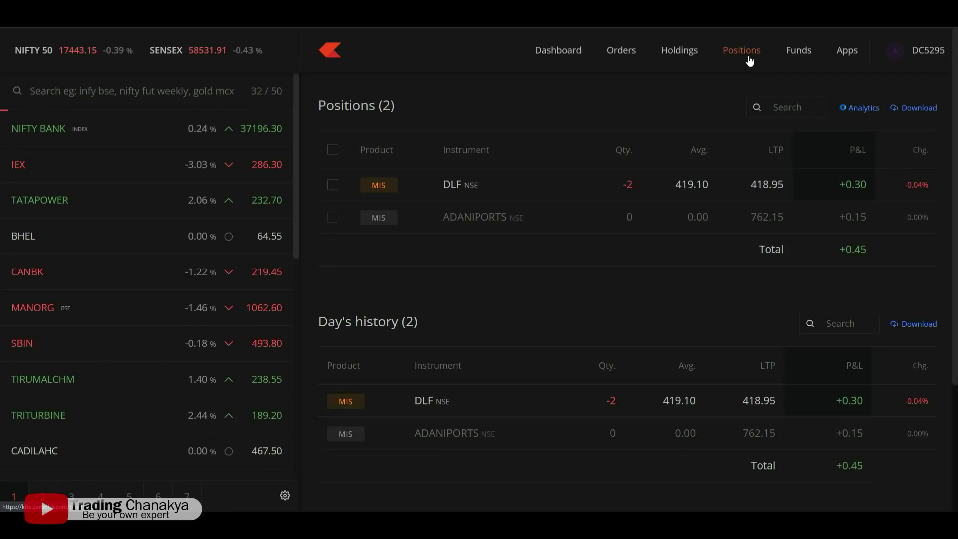
left_click(750, 60)
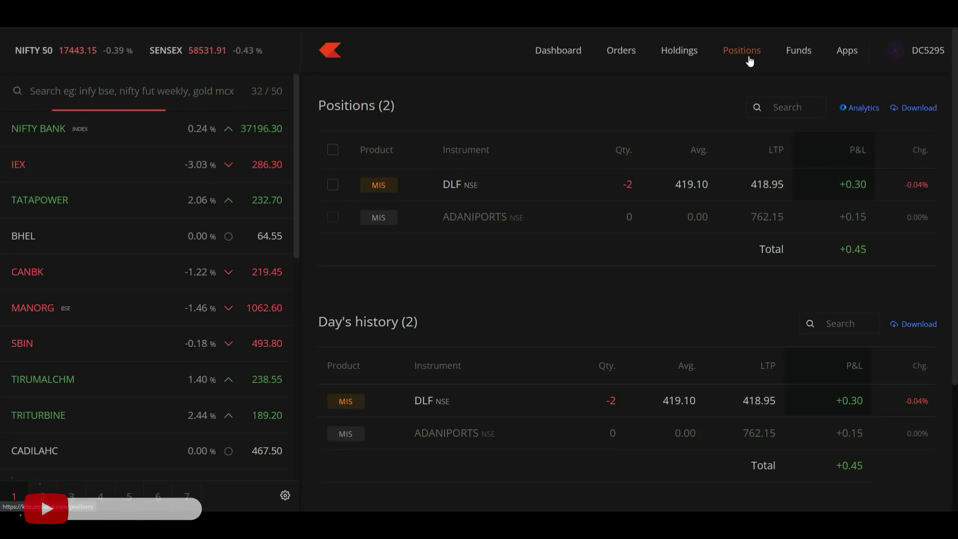